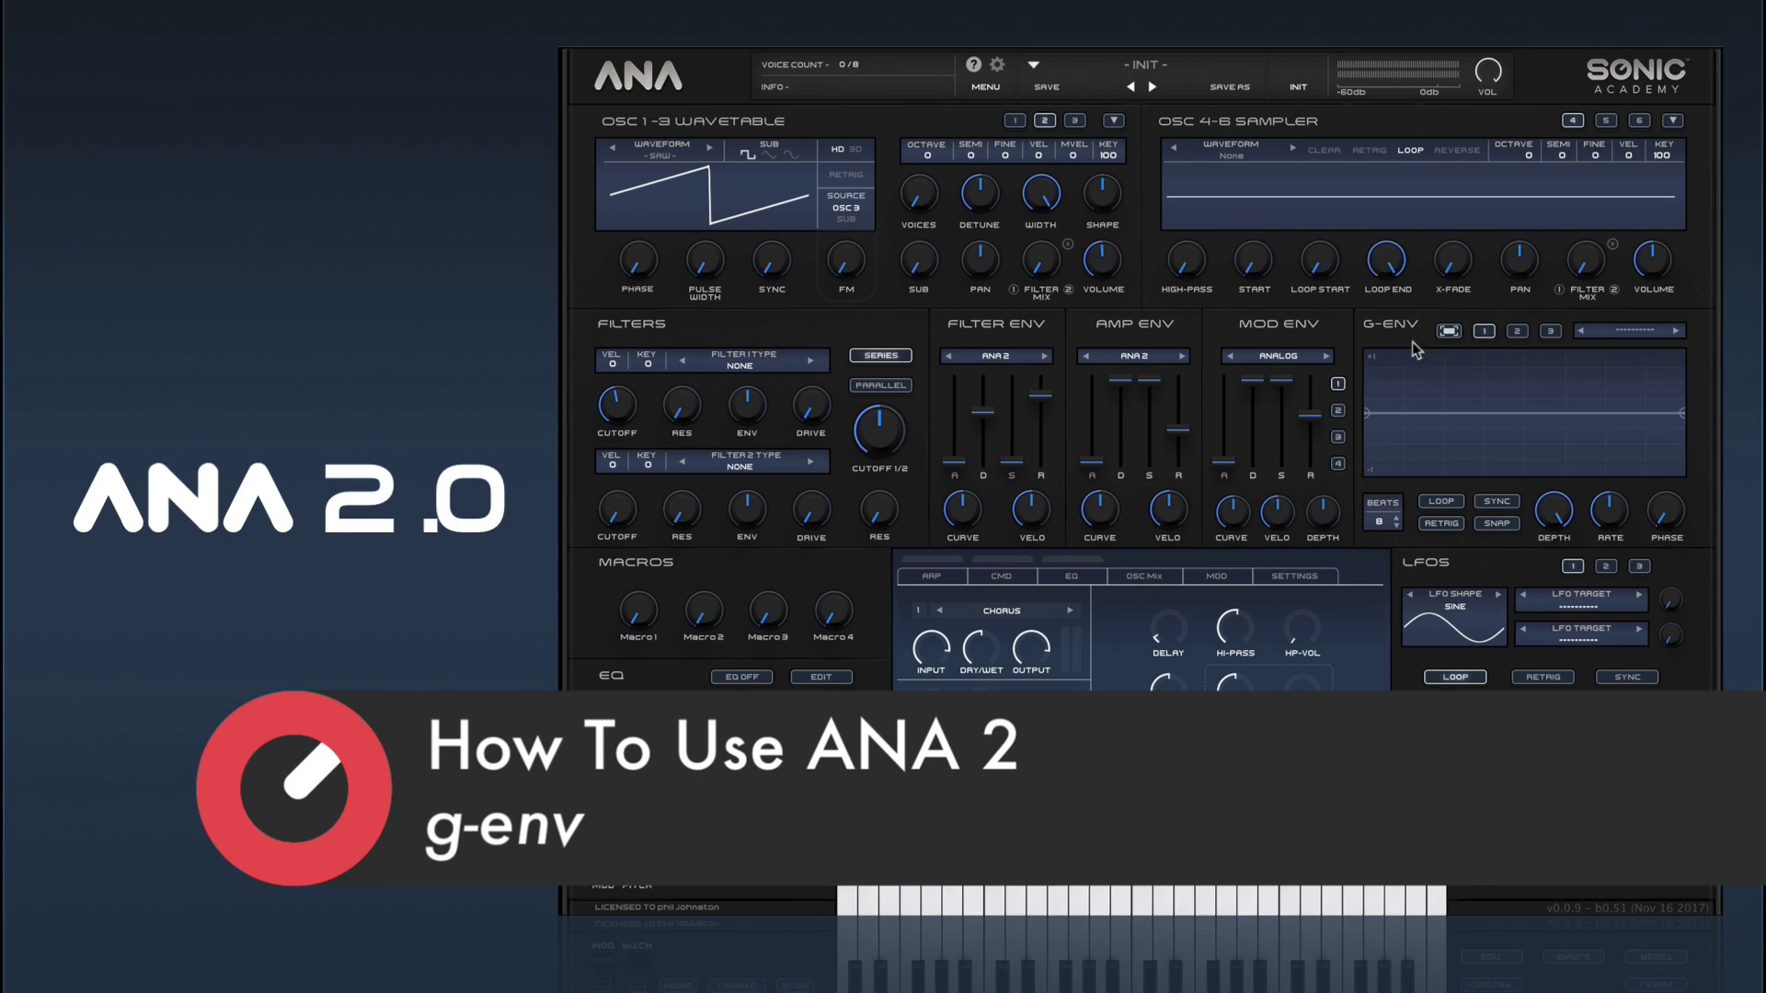
Select the G-ENV slot and drag the flat line into a zigzag of peaks and dips.
click(1551, 331)
click(1549, 329)
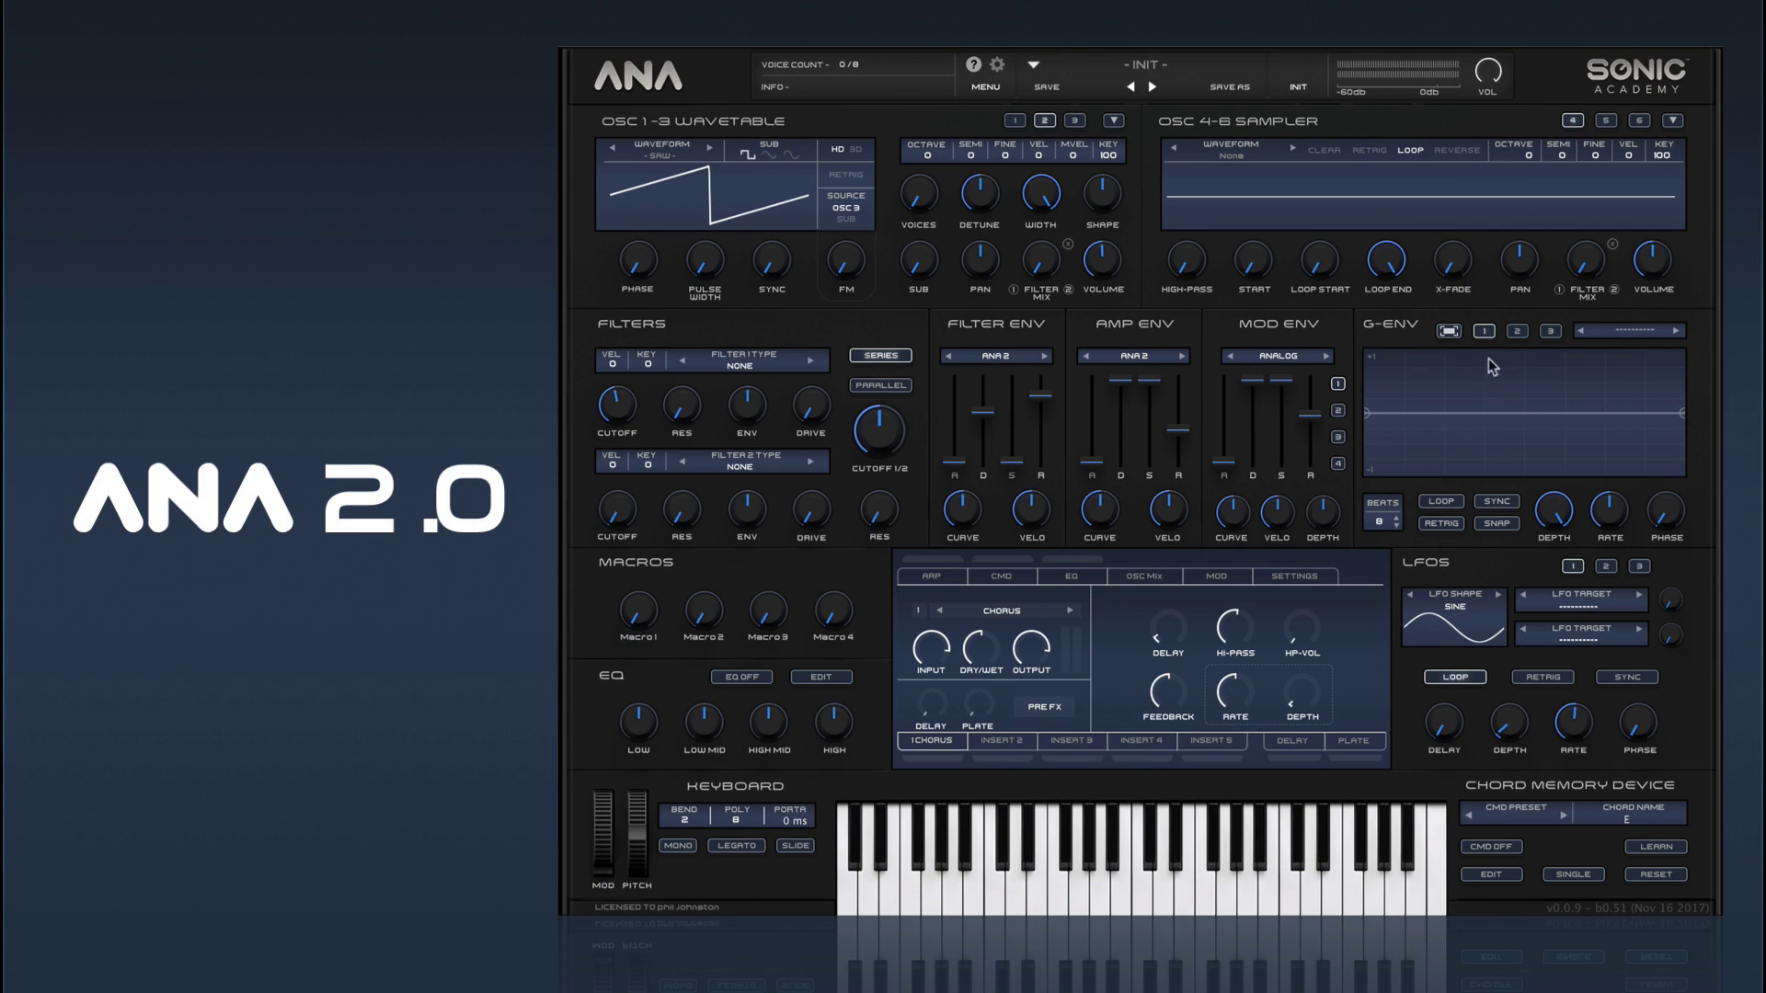
drag(1444, 416, 1611, 378)
mouse_move(1493, 405)
mouse_down()
mouse_move(1485, 446)
mouse_move(1497, 385)
mouse_move(1529, 414)
mouse_move(1513, 440)
mouse_move(1461, 429)
mouse_move(1528, 395)
mouse_up()
Set the G-ENV destination to FILTER 1 > FILTER 1 FREQ and switch LOOP on.
click(1619, 329)
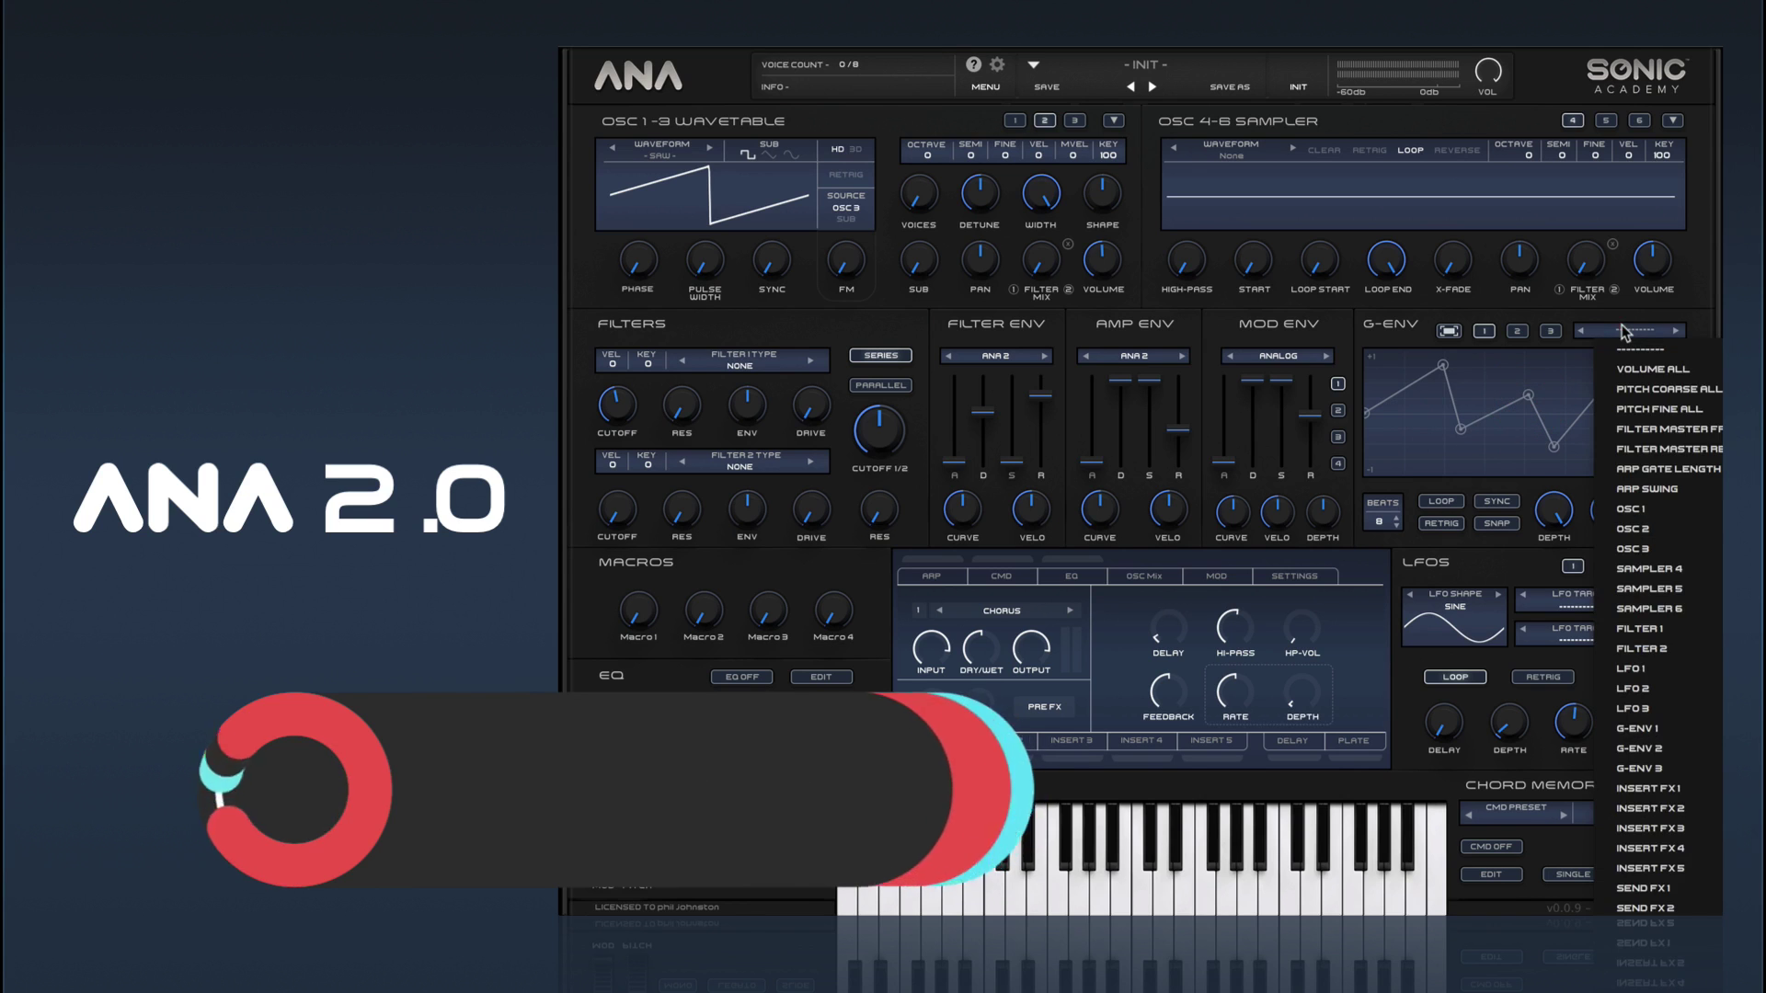
mouse_move(1656, 591)
mouse_move(1653, 634)
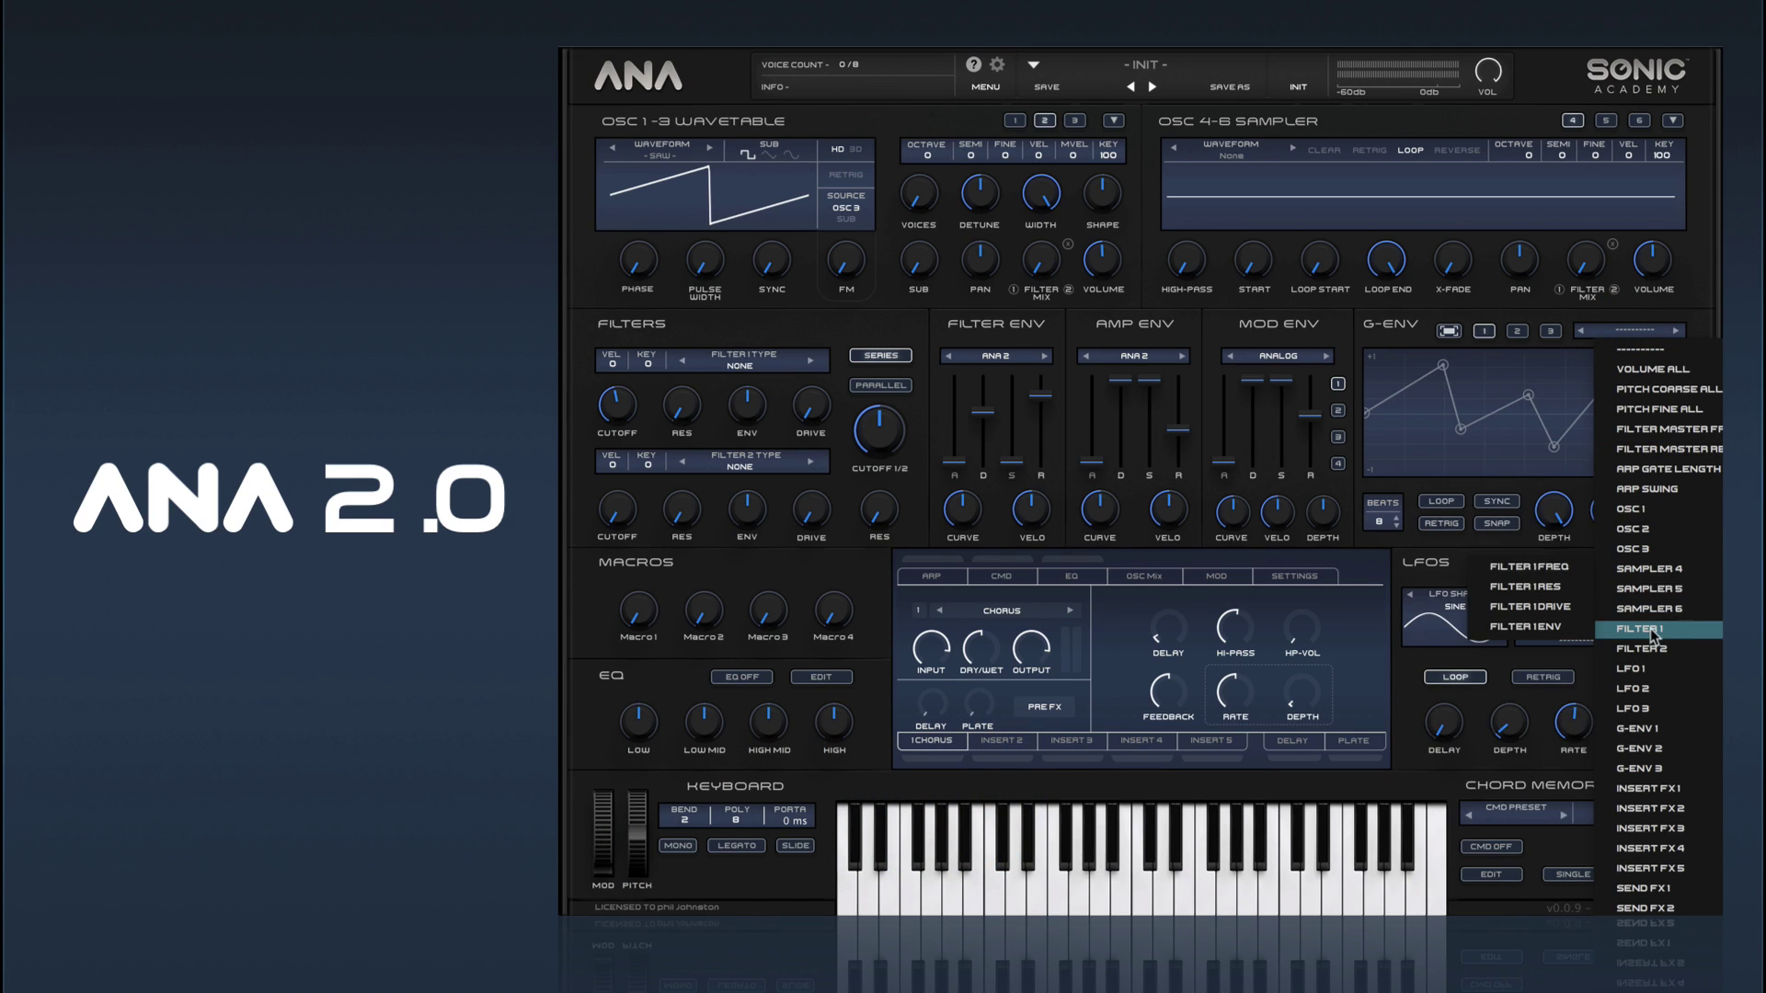
click(1527, 566)
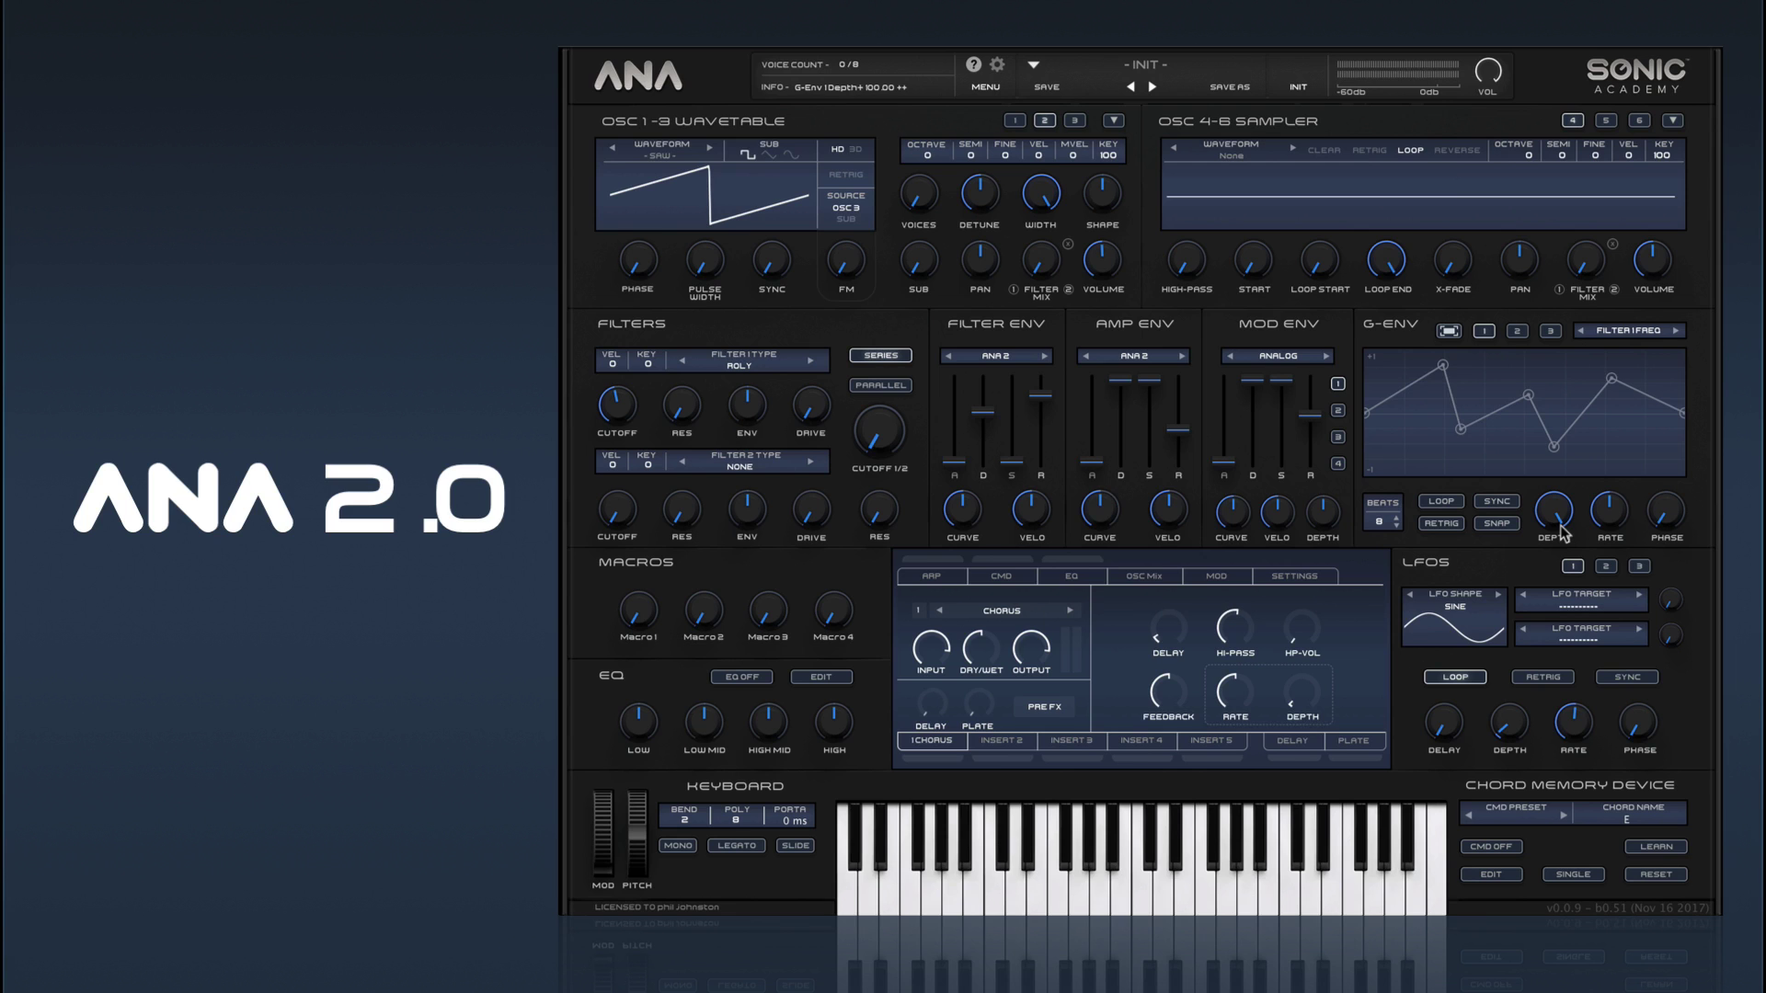
click(1439, 502)
Enable RETRIG, shift the peak earlier, turn on SYNC at rate 1/1t, and re-enable LOOP.
click(1440, 525)
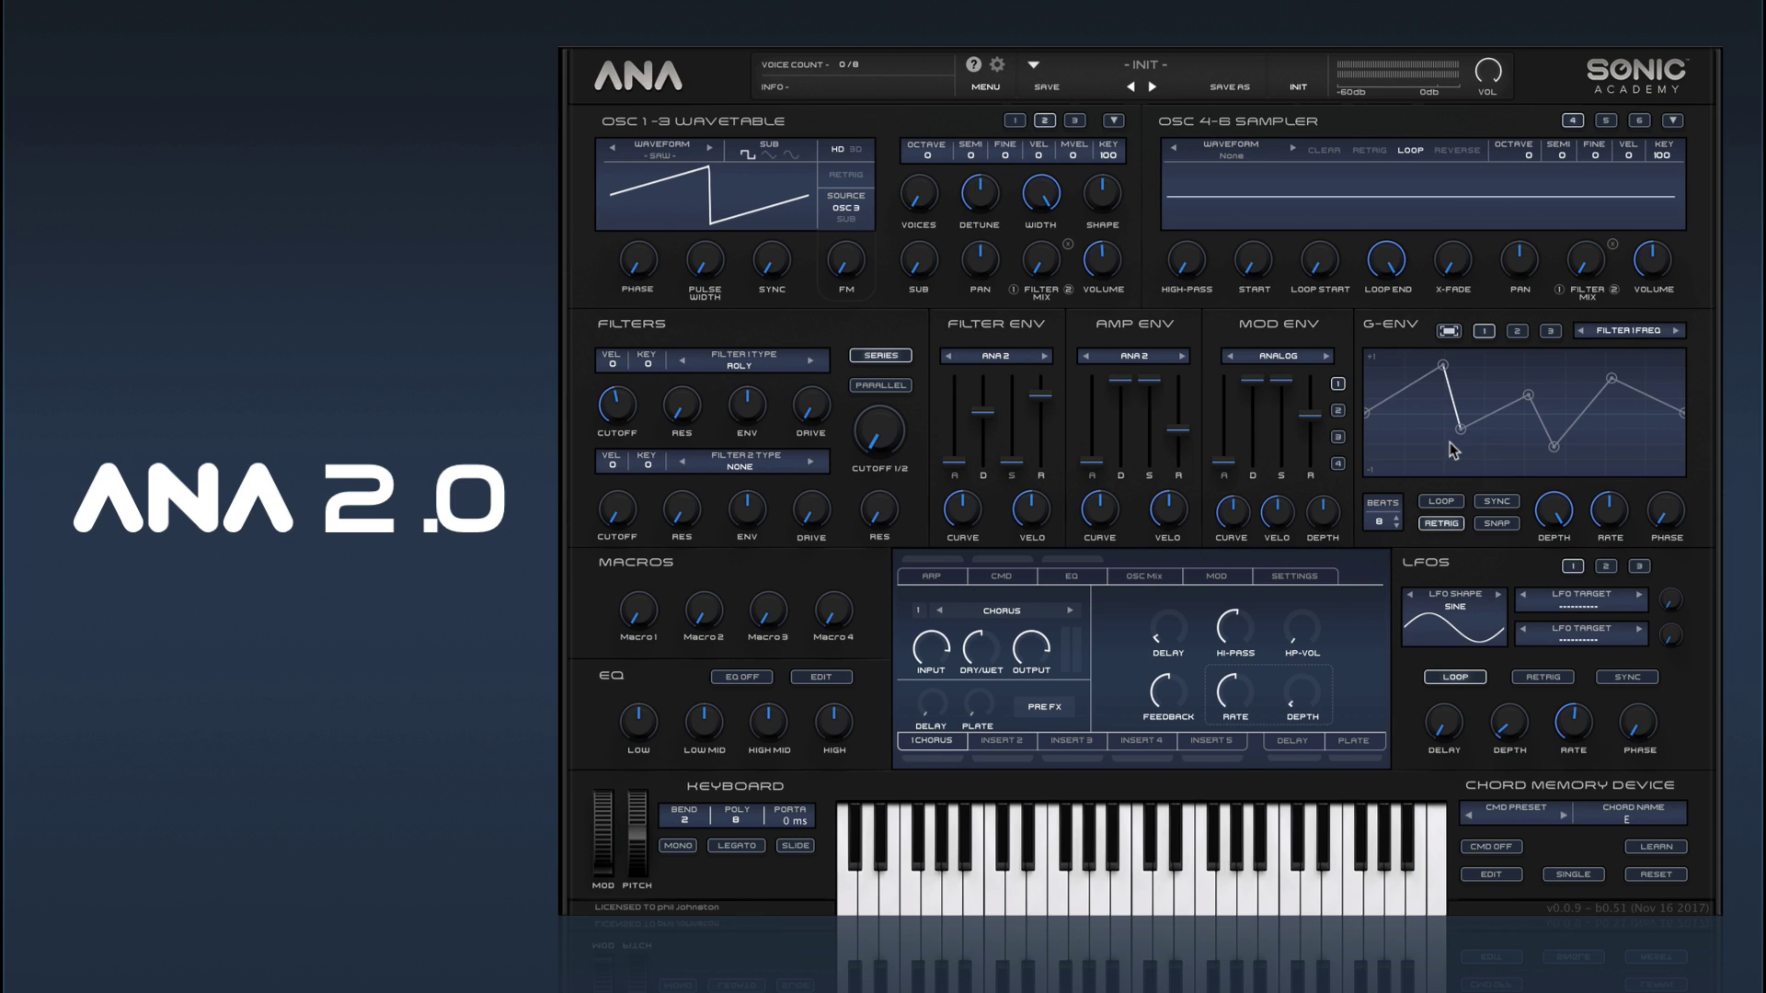
drag(1443, 367, 1421, 363)
click(1495, 502)
drag(1608, 526, 1642, 386)
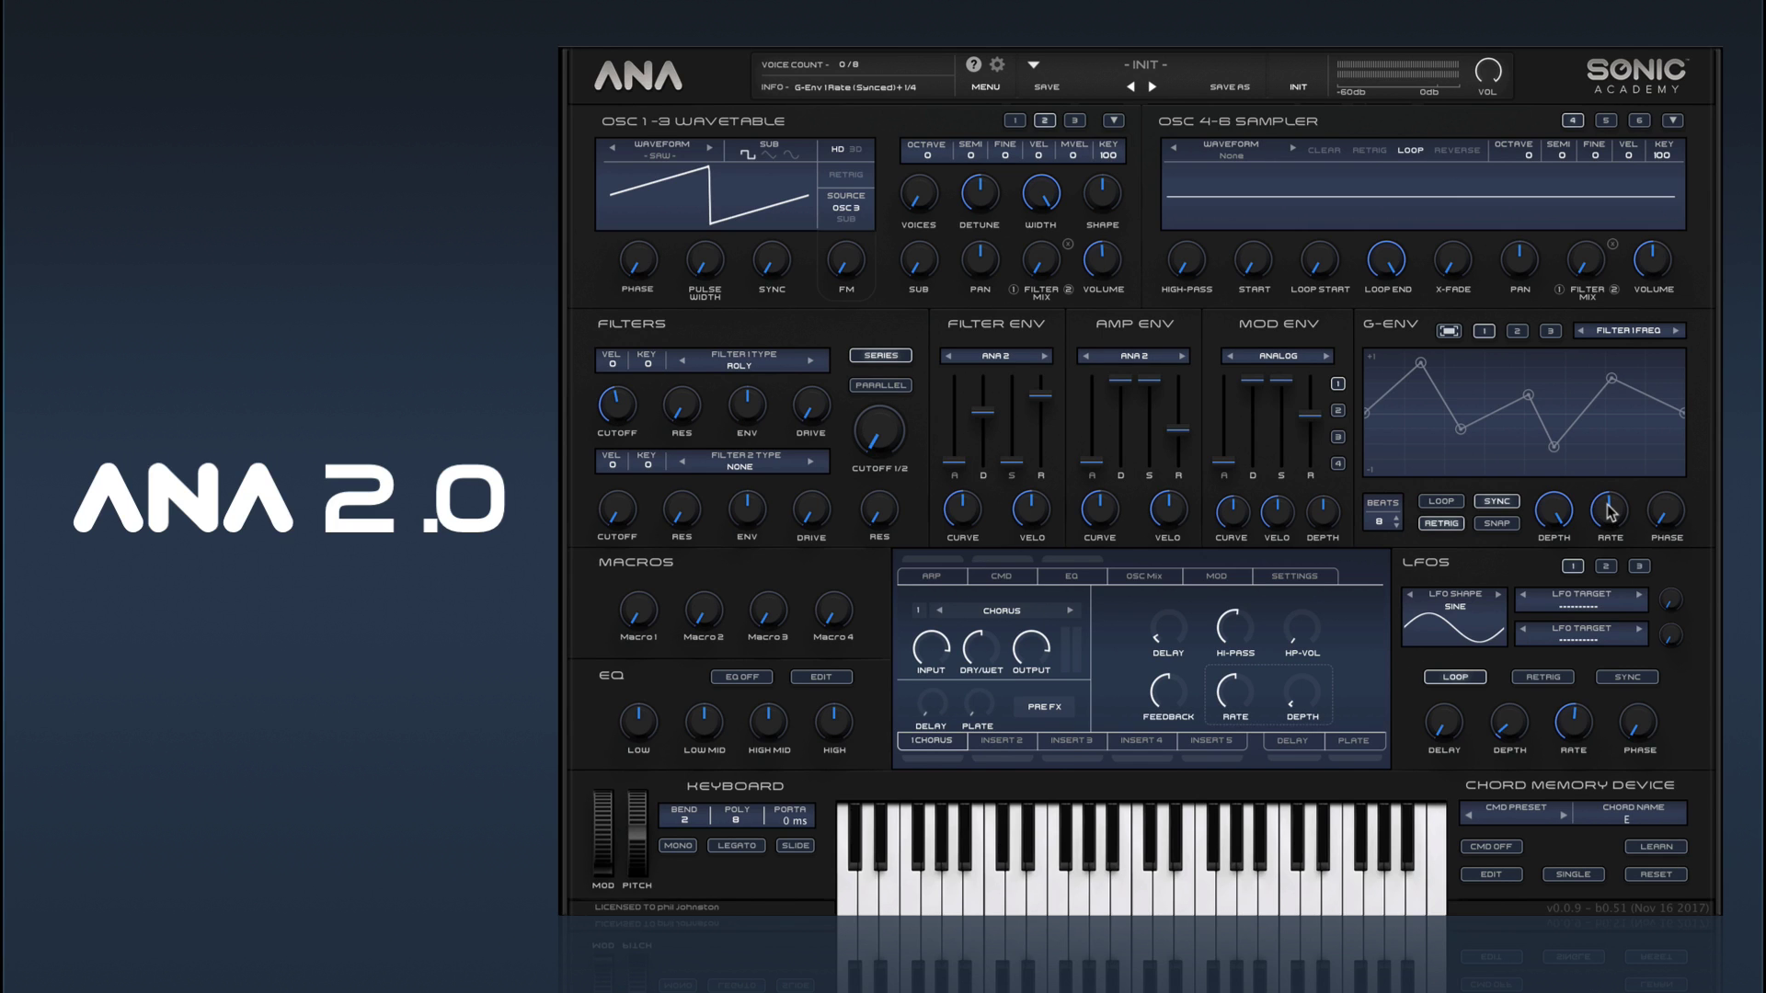
drag(1610, 510, 1611, 532)
click(1442, 504)
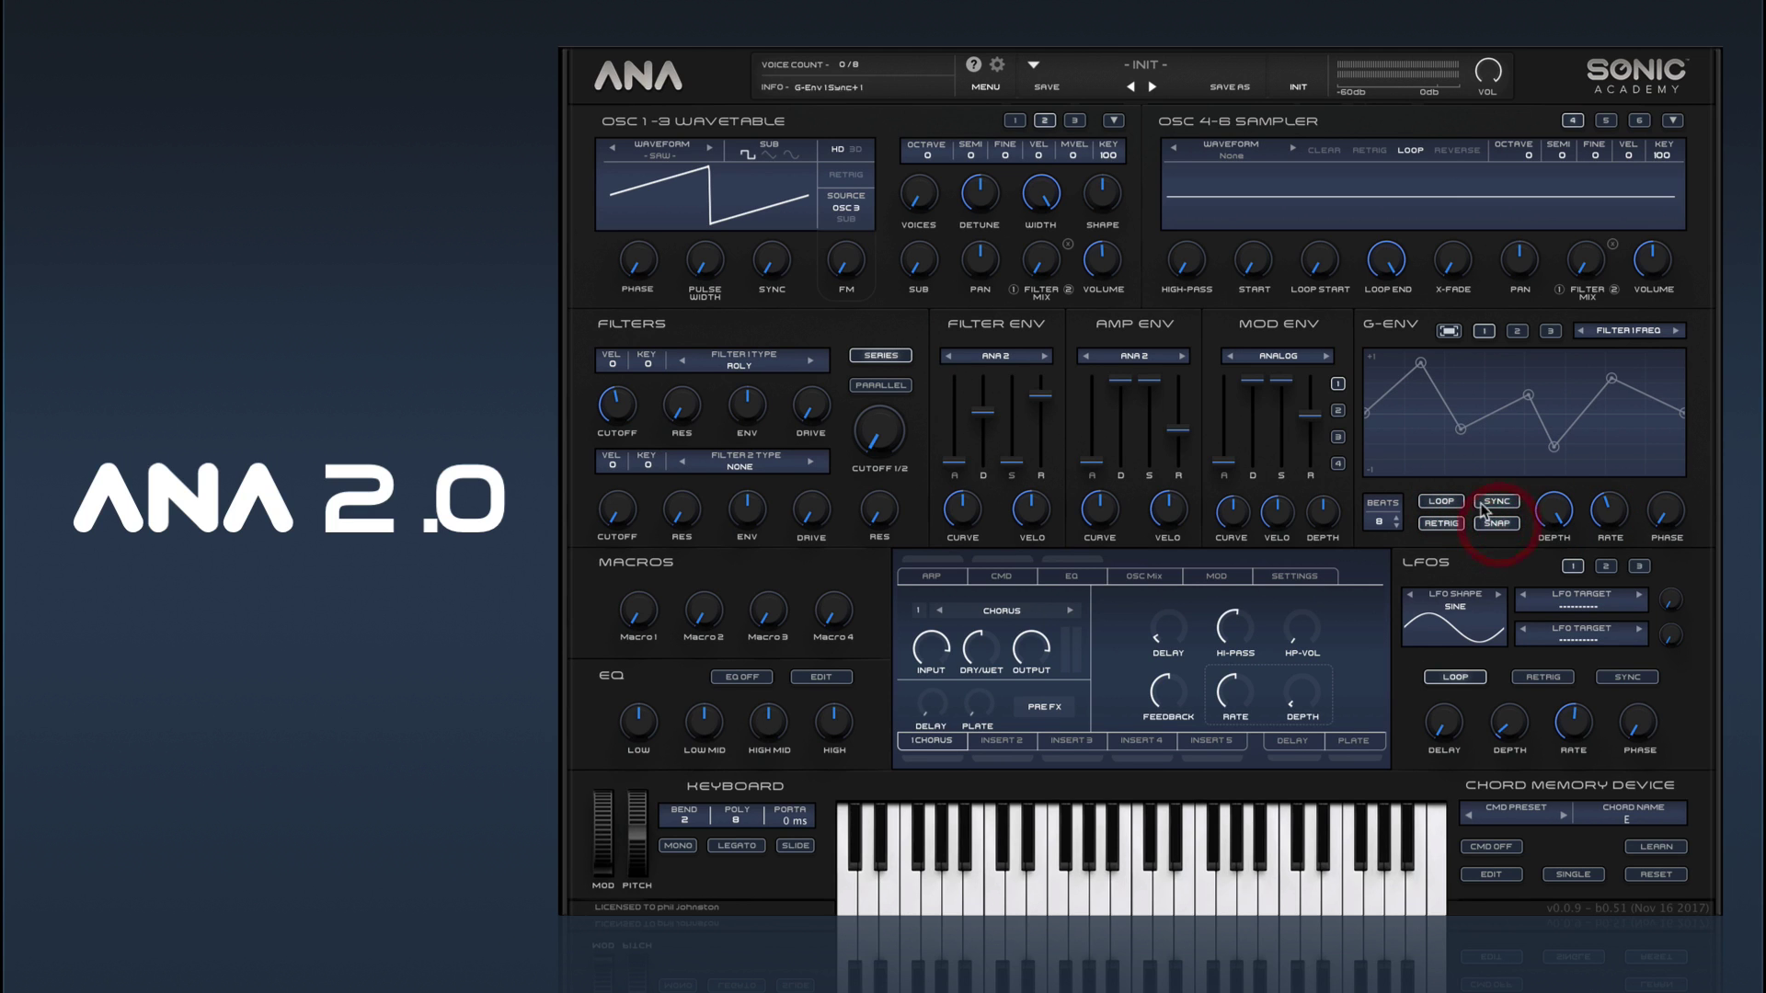
Reposition the G-ENV breakpoints into a new pattern of highs and lows.
drag(1461, 429, 1525, 369)
drag(1553, 447, 1563, 445)
drag(1610, 378, 1644, 367)
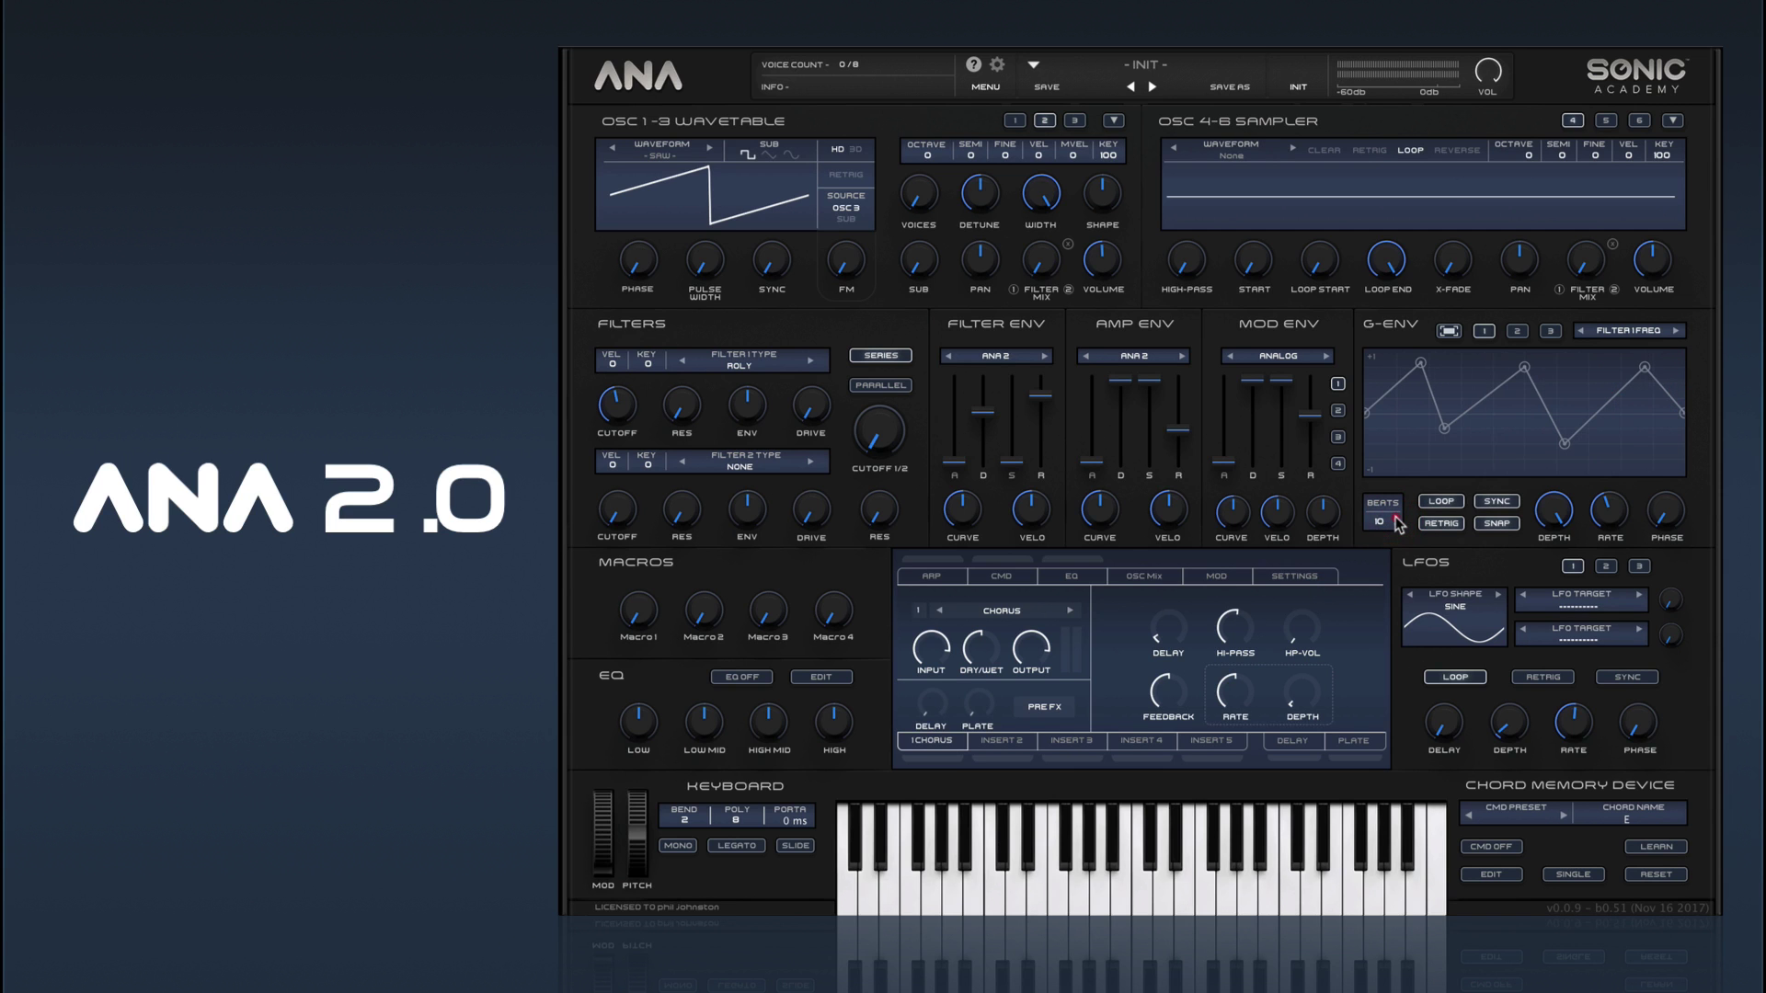
mouse_move(1444, 428)
mouse_down()
mouse_move(1470, 425)
mouse_move(1444, 431)
mouse_up()
drag(1421, 364, 1404, 367)
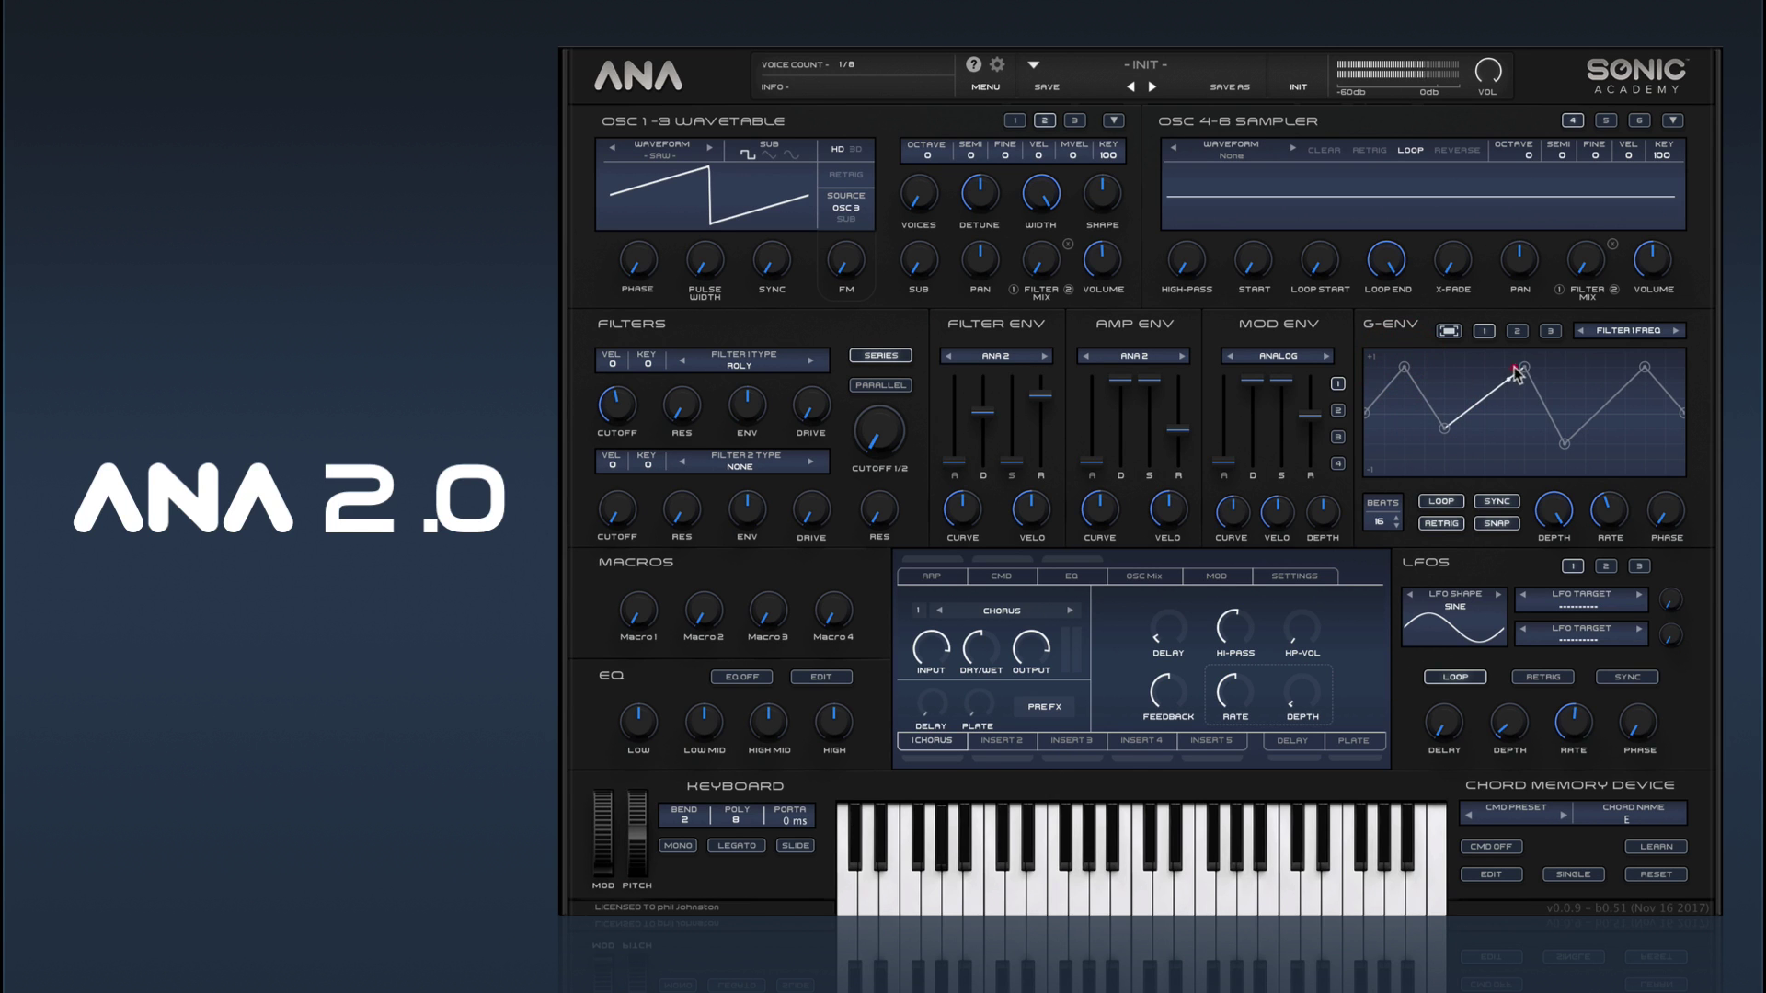
Bend the segments into smooth curved rises and drops and offset the phase to about 36°.
drag(1516, 375, 1591, 381)
mouse_move(1424, 397)
mouse_down()
mouse_move(1416, 425)
mouse_move(1432, 428)
mouse_up()
mouse_move(1526, 368)
mouse_down()
mouse_move(1484, 369)
mouse_move(1522, 371)
mouse_up()
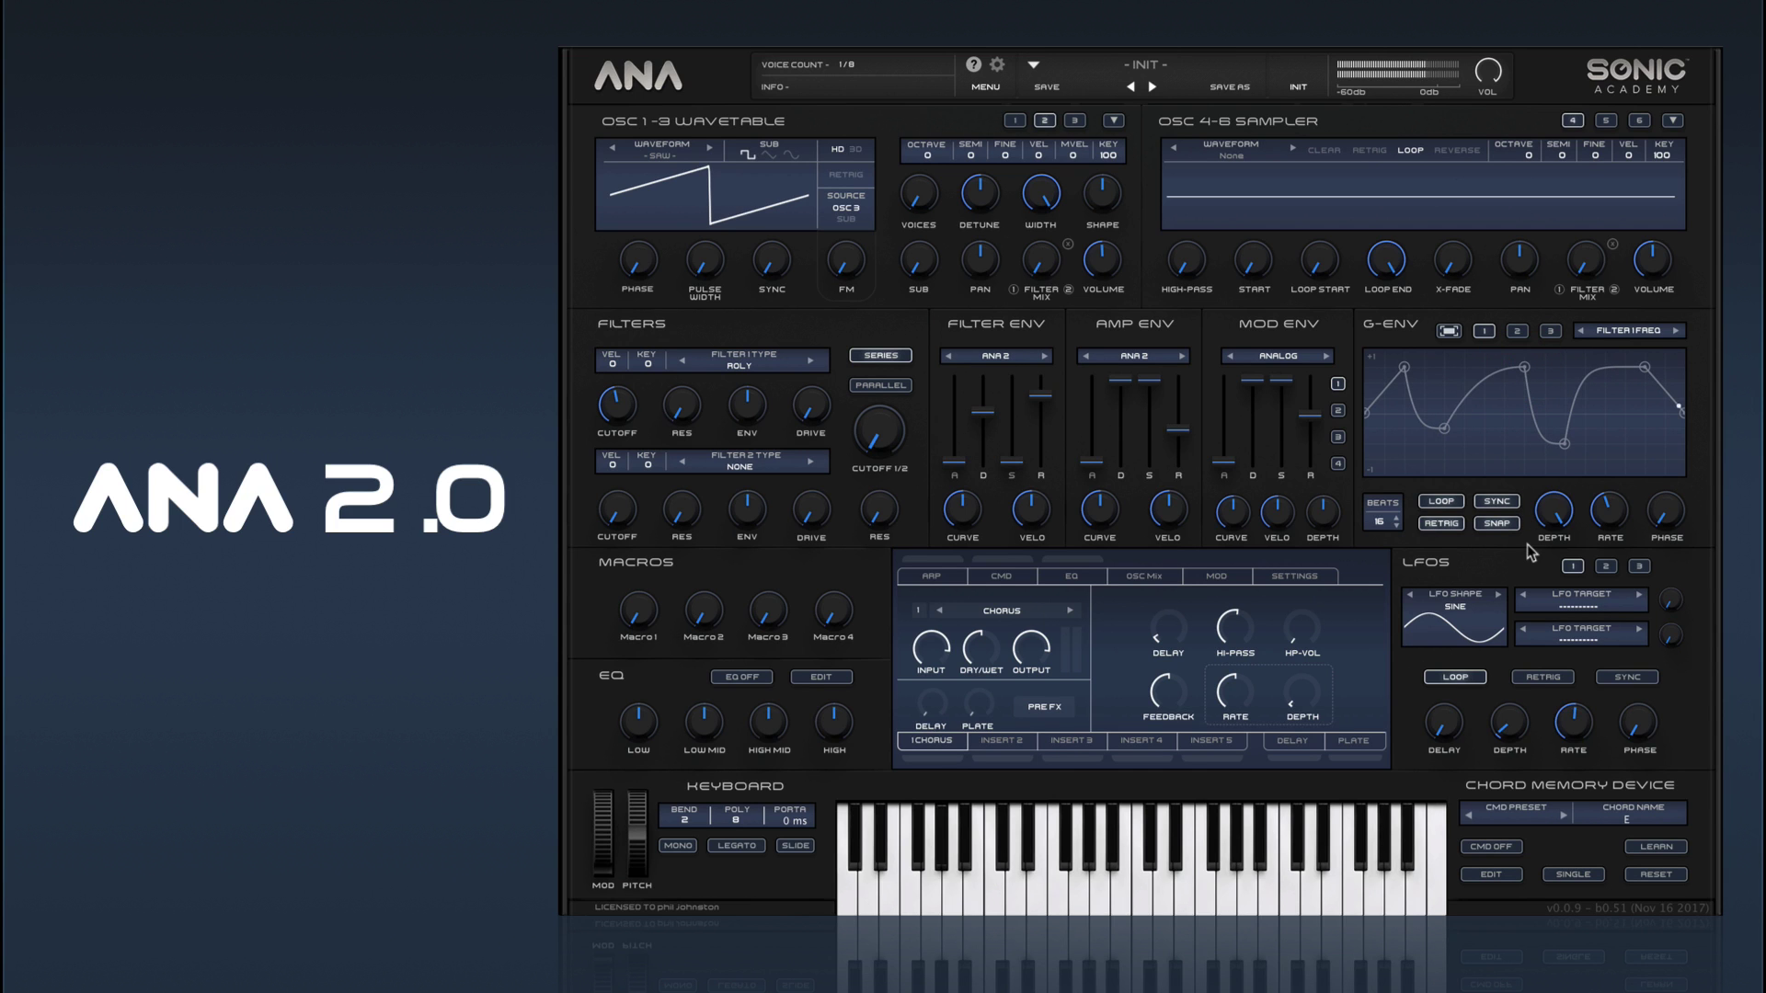
drag(1666, 511, 1702, 384)
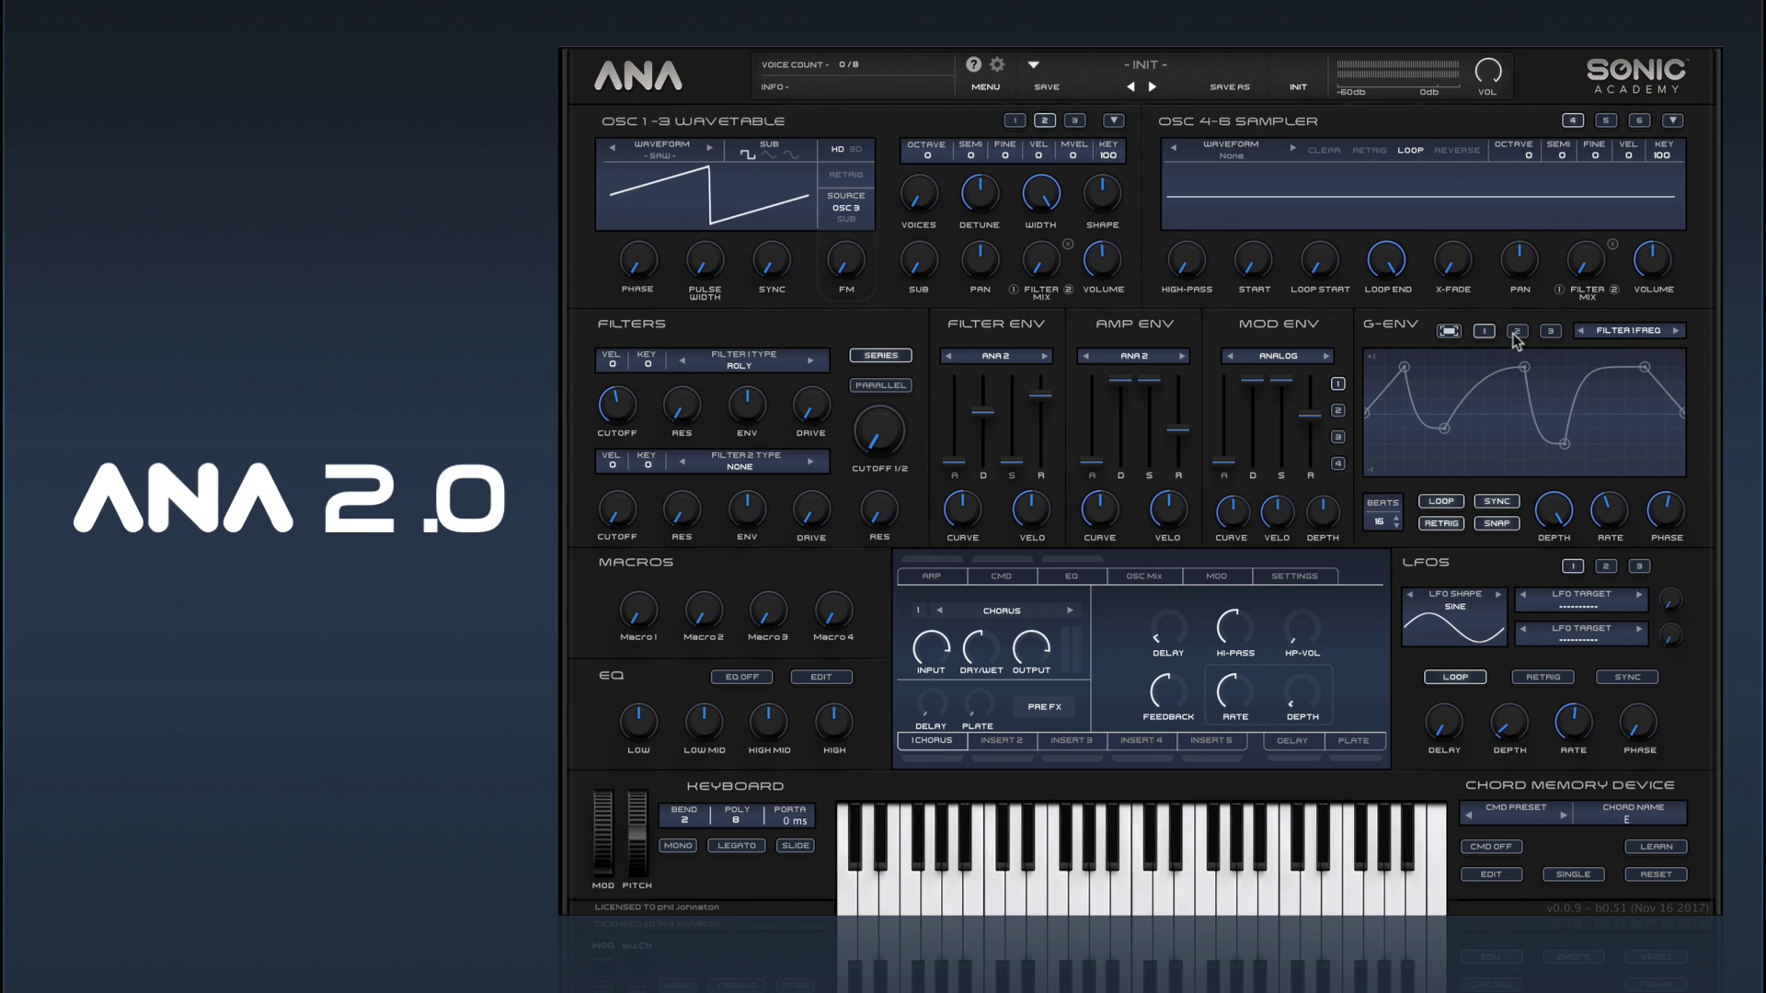
Show G-ENV 1 in the large editor and raise two breakpoints to maximum level.
click(1550, 331)
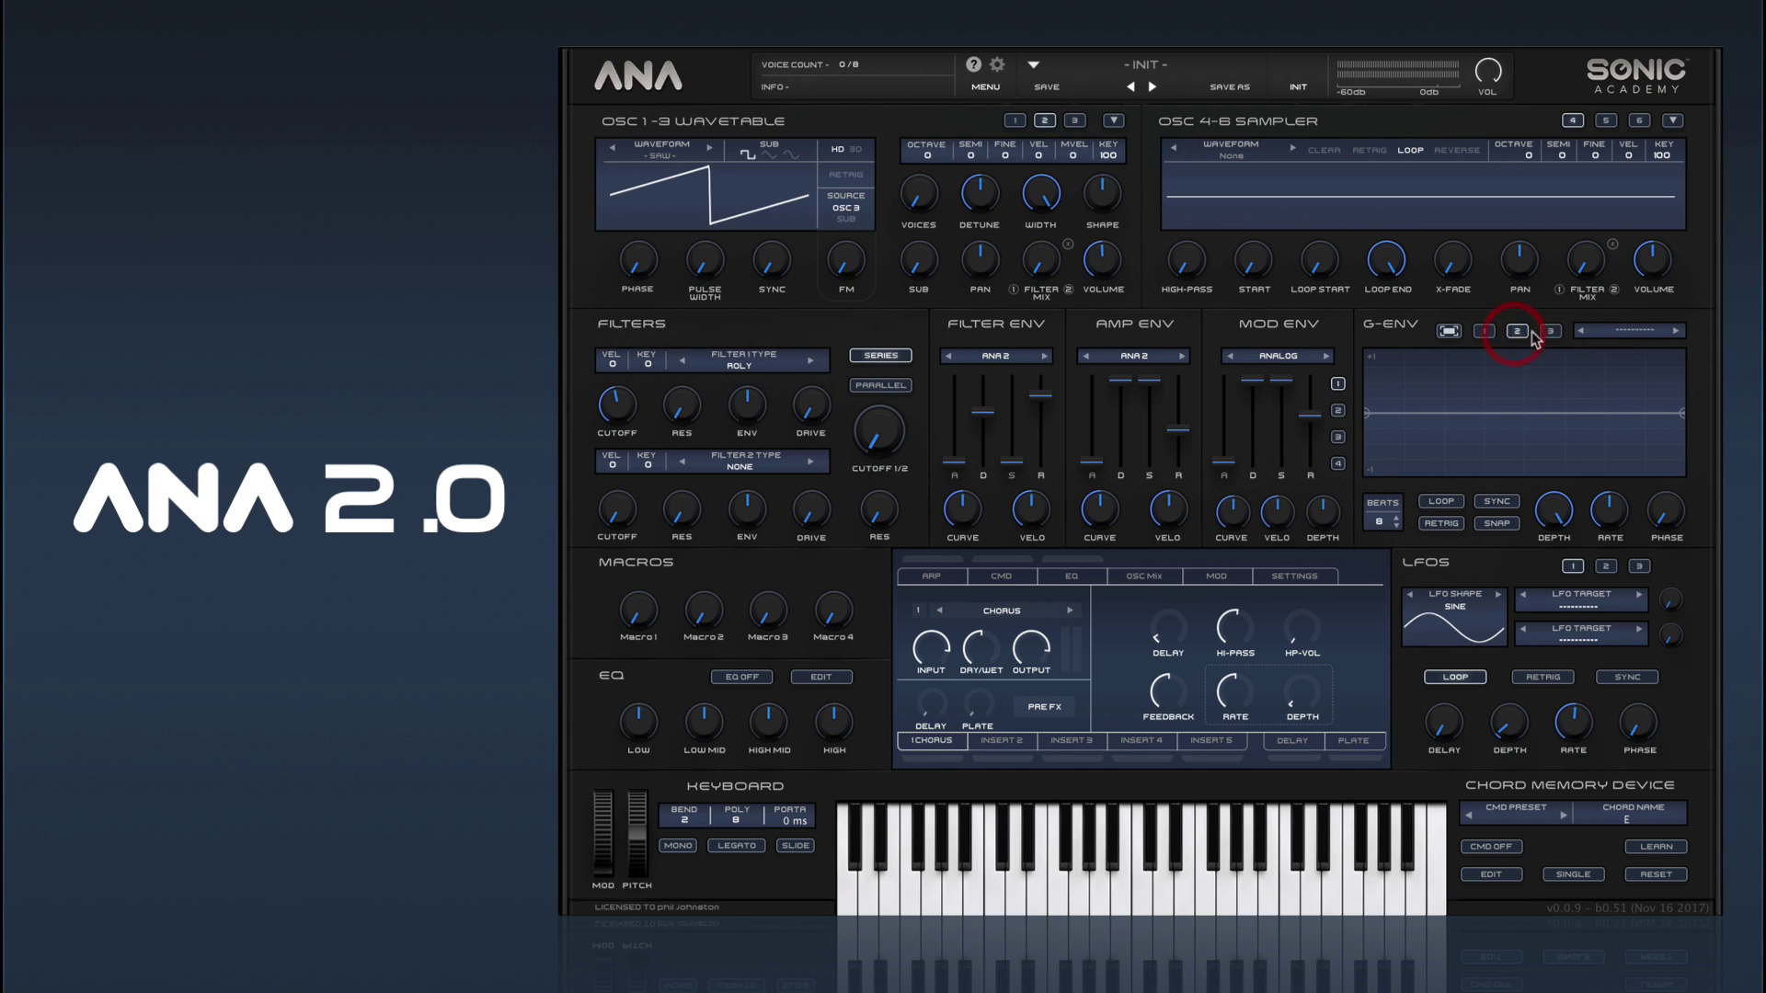
click(1448, 331)
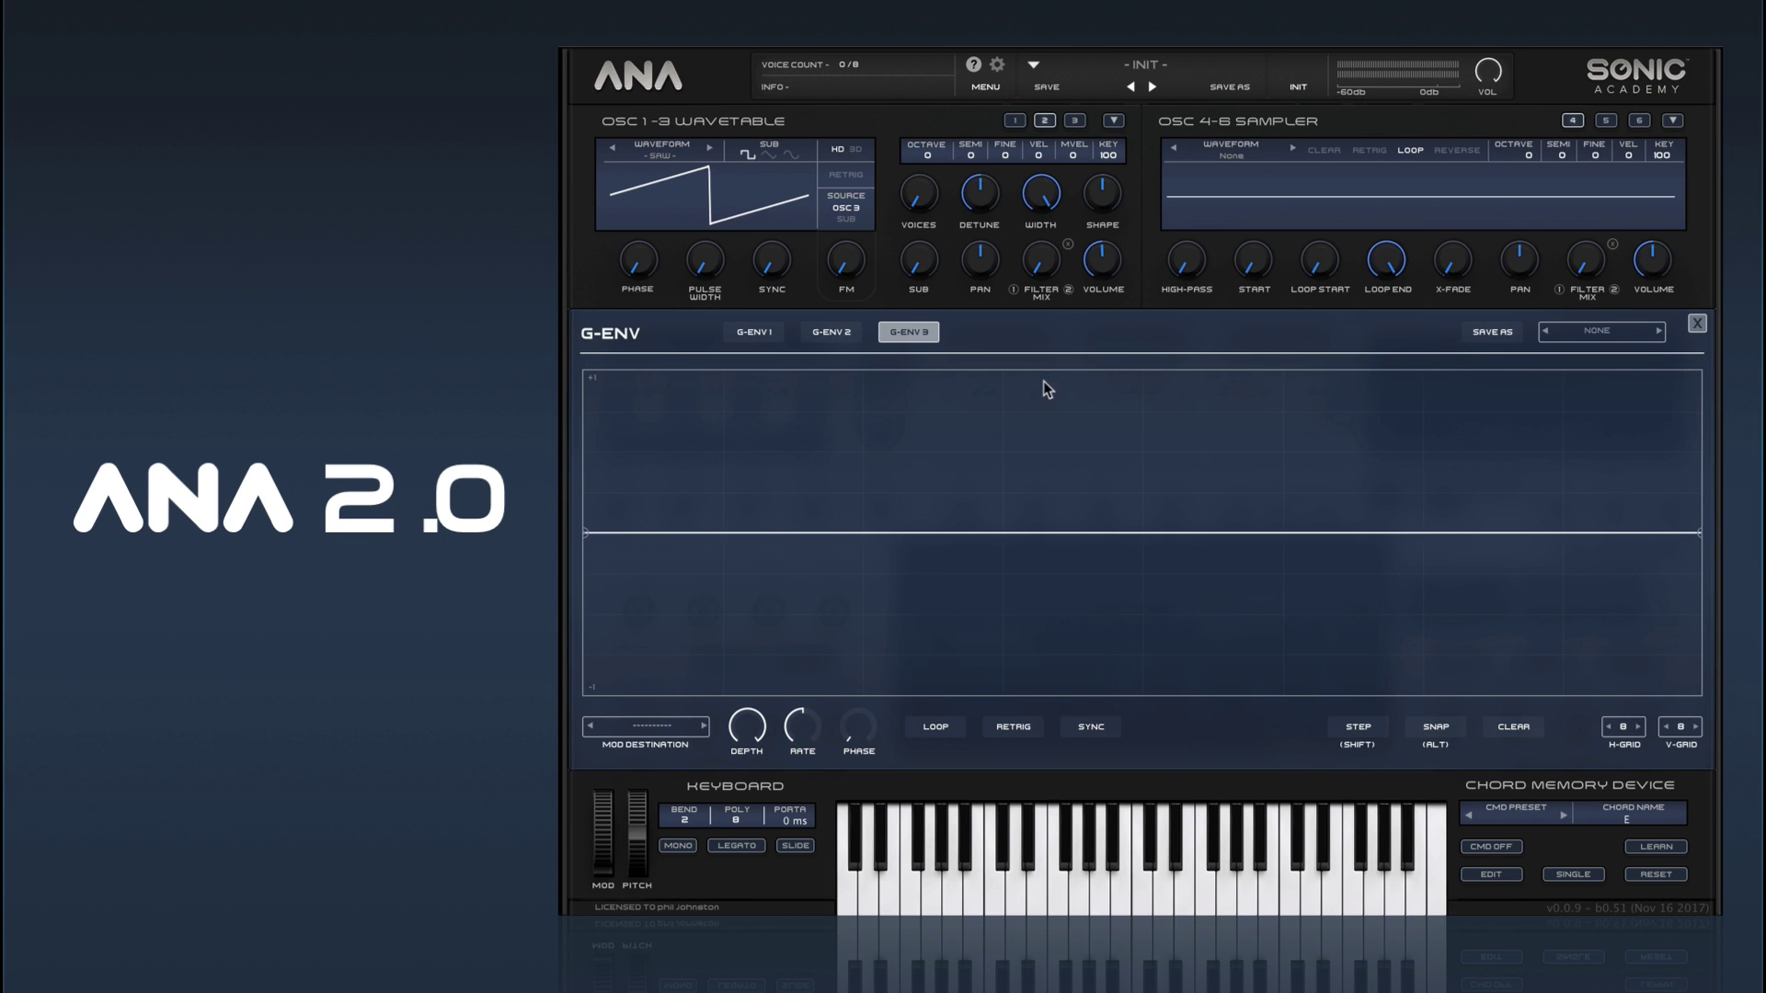
click(755, 333)
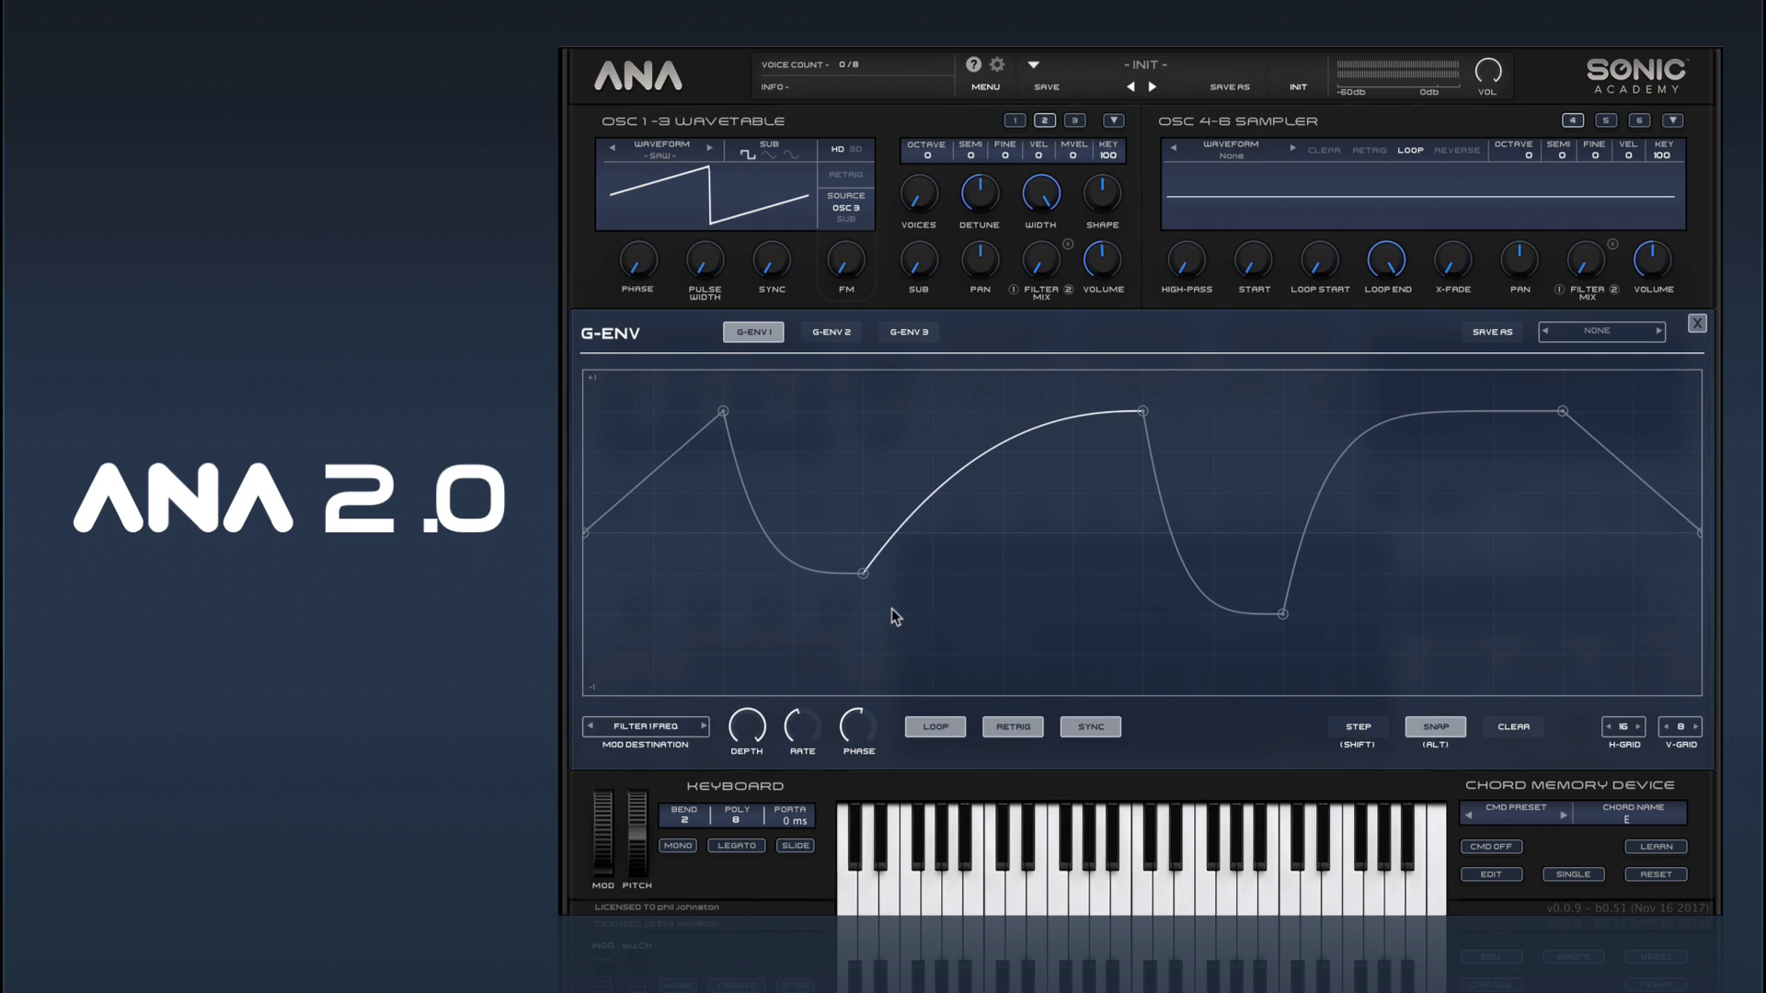
drag(724, 412, 724, 372)
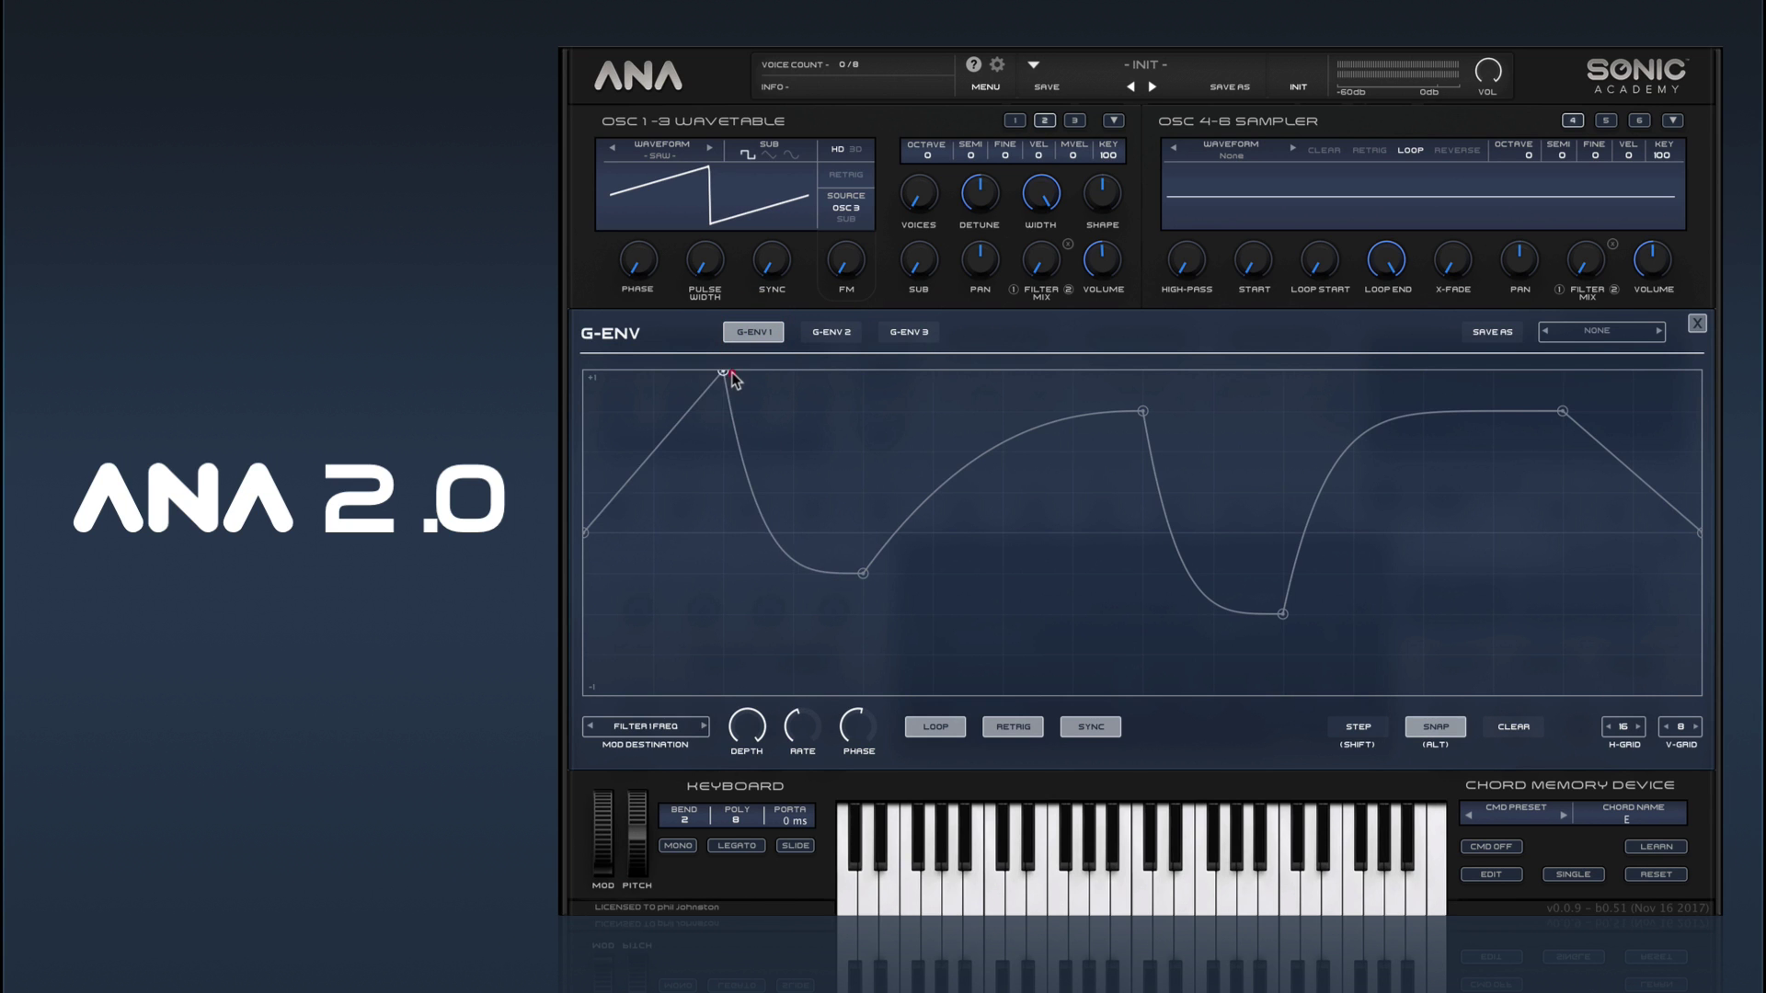
drag(1143, 412, 1143, 372)
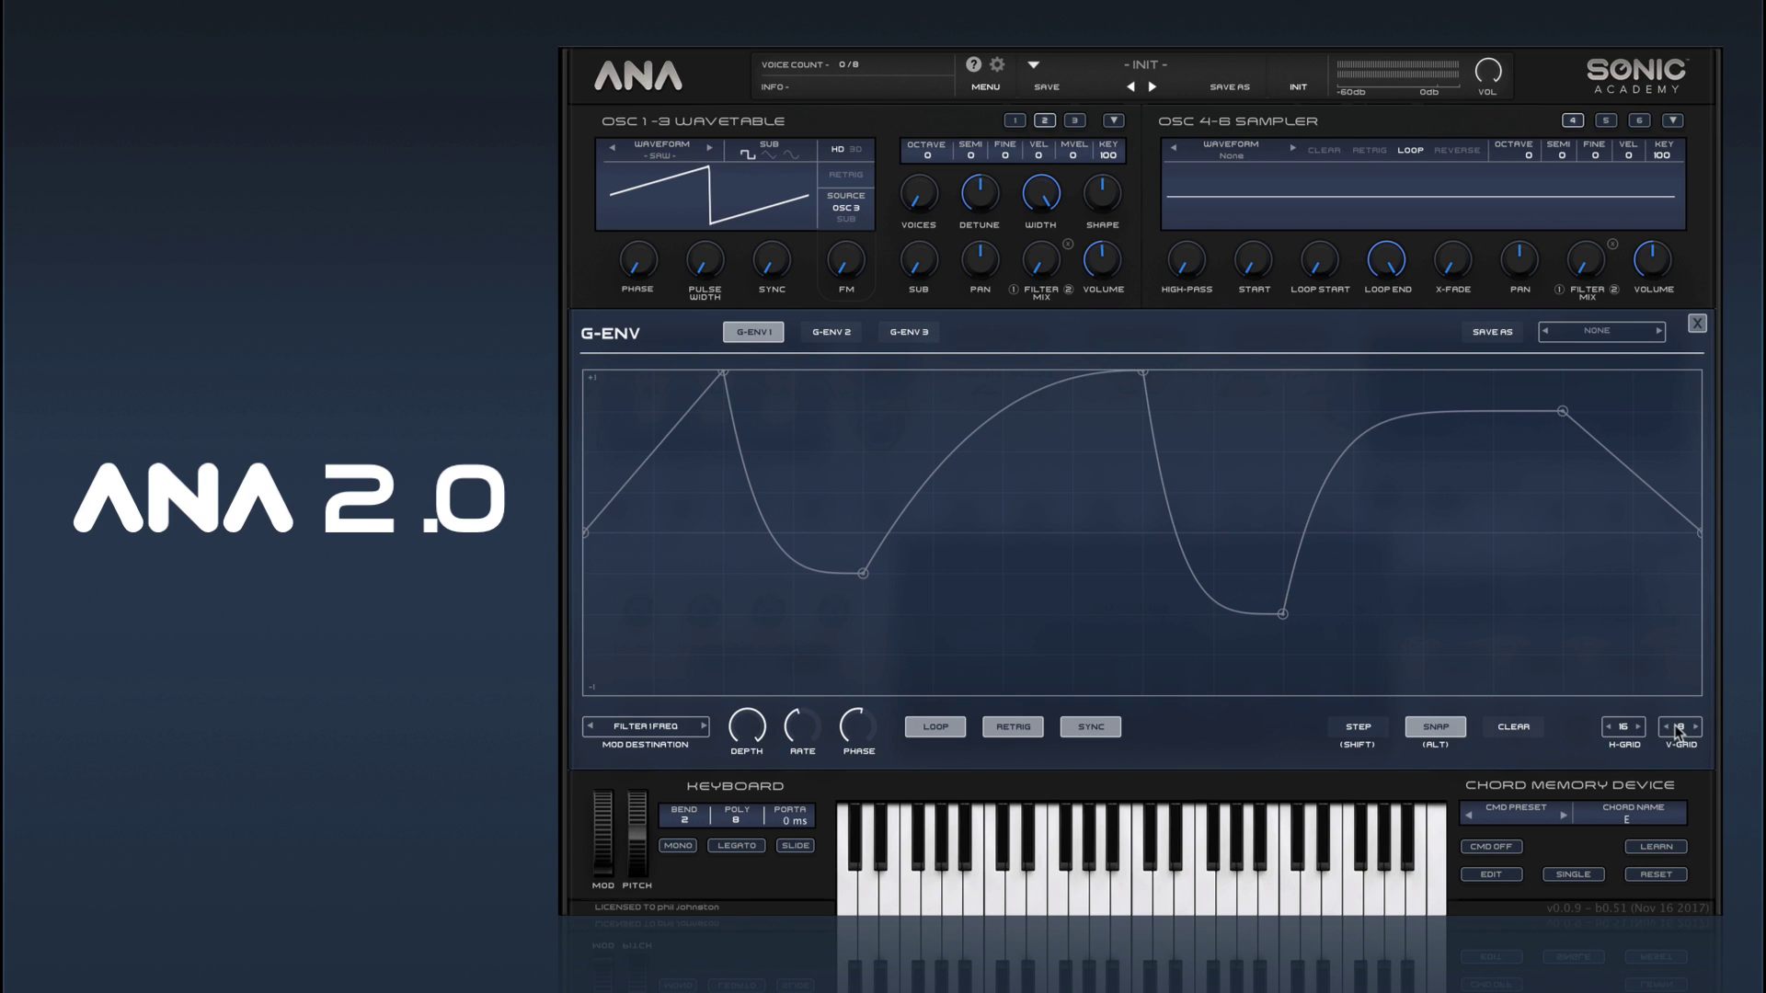
Set the vertical grid to 8 divisions, adjust the horizontal grid, and enable STEP mode.
drag(1698, 659, 1688, 735)
click(1621, 728)
drag(1644, 710, 1646, 741)
click(1358, 728)
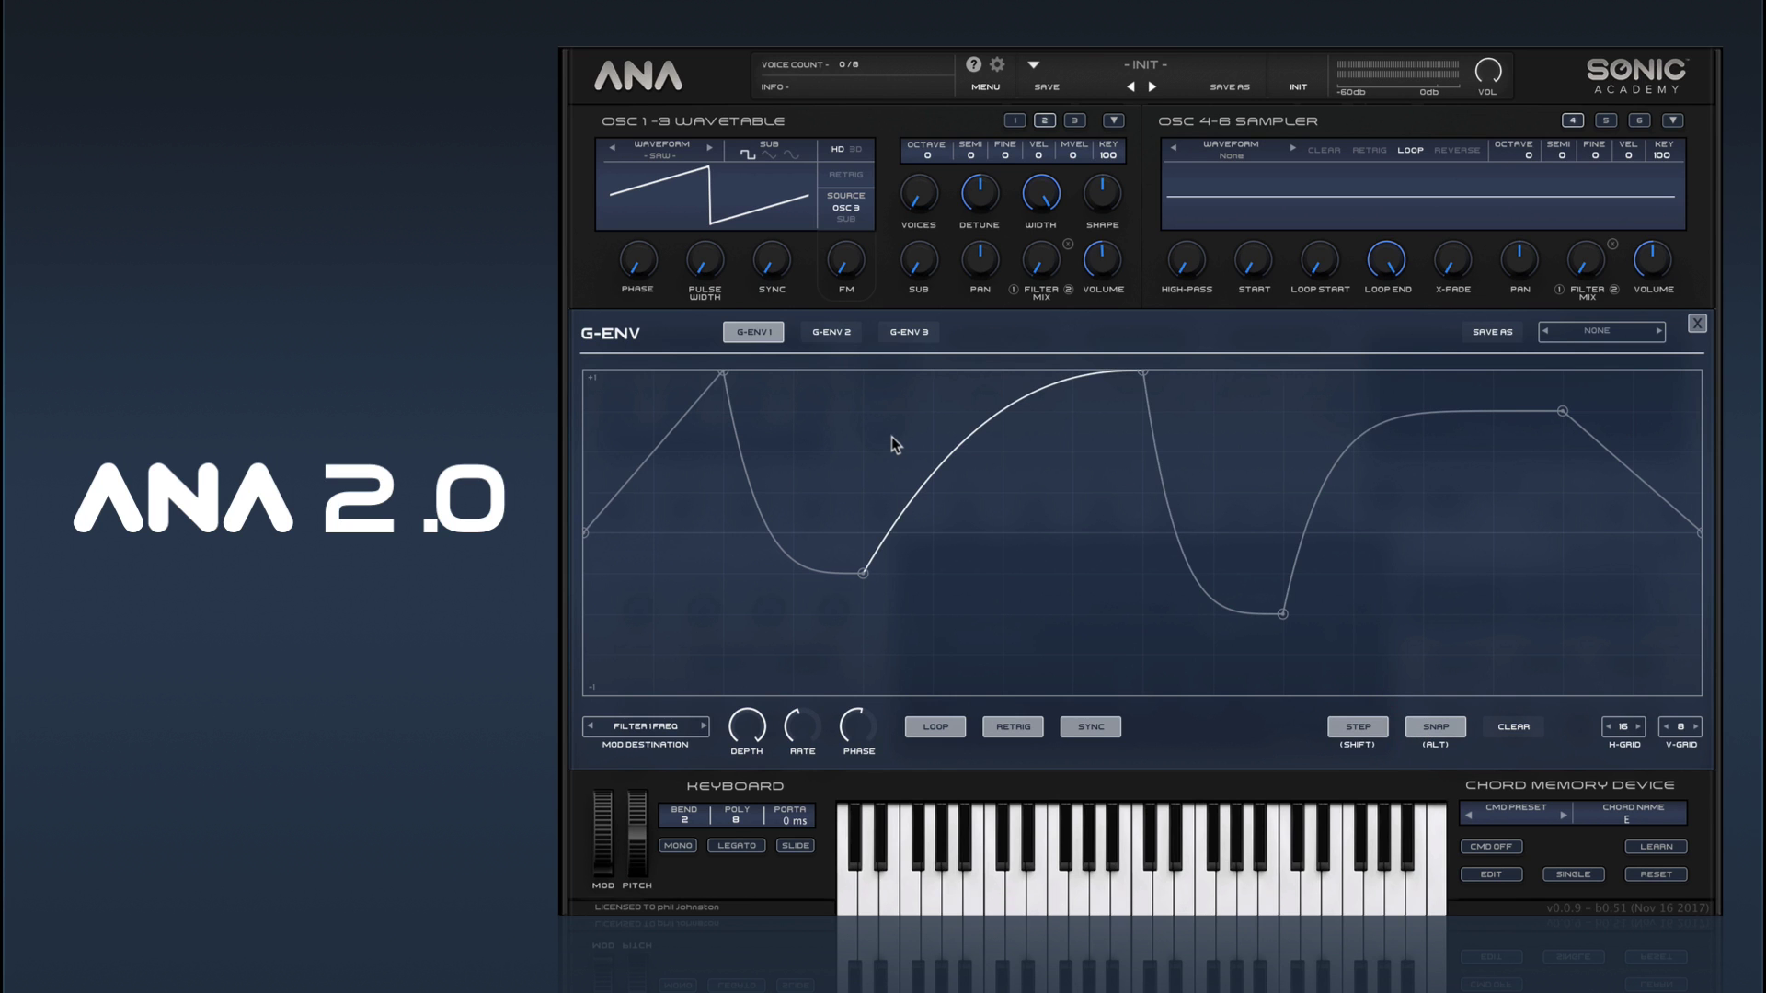
Draw step levels of varying heights across the middle and later grid cells.
mouse_move(978, 471)
mouse_down()
mouse_move(978, 407)
mouse_move(977, 694)
mouse_up()
drag(1115, 434, 1122, 550)
mouse_move(1257, 440)
mouse_down()
mouse_move(1254, 599)
mouse_move(1255, 451)
mouse_up()
drag(1440, 474, 1450, 607)
drag(1527, 501, 1597, 465)
drag(1373, 555, 1371, 667)
drag(1294, 430, 1302, 414)
drag(1173, 543, 1171, 612)
Fill the early grid cells with steps, then set the synced rate to 1/1.
click(1031, 460)
drag(966, 446, 959, 411)
click(894, 627)
click(809, 414)
click(759, 533)
click(667, 614)
click(629, 453)
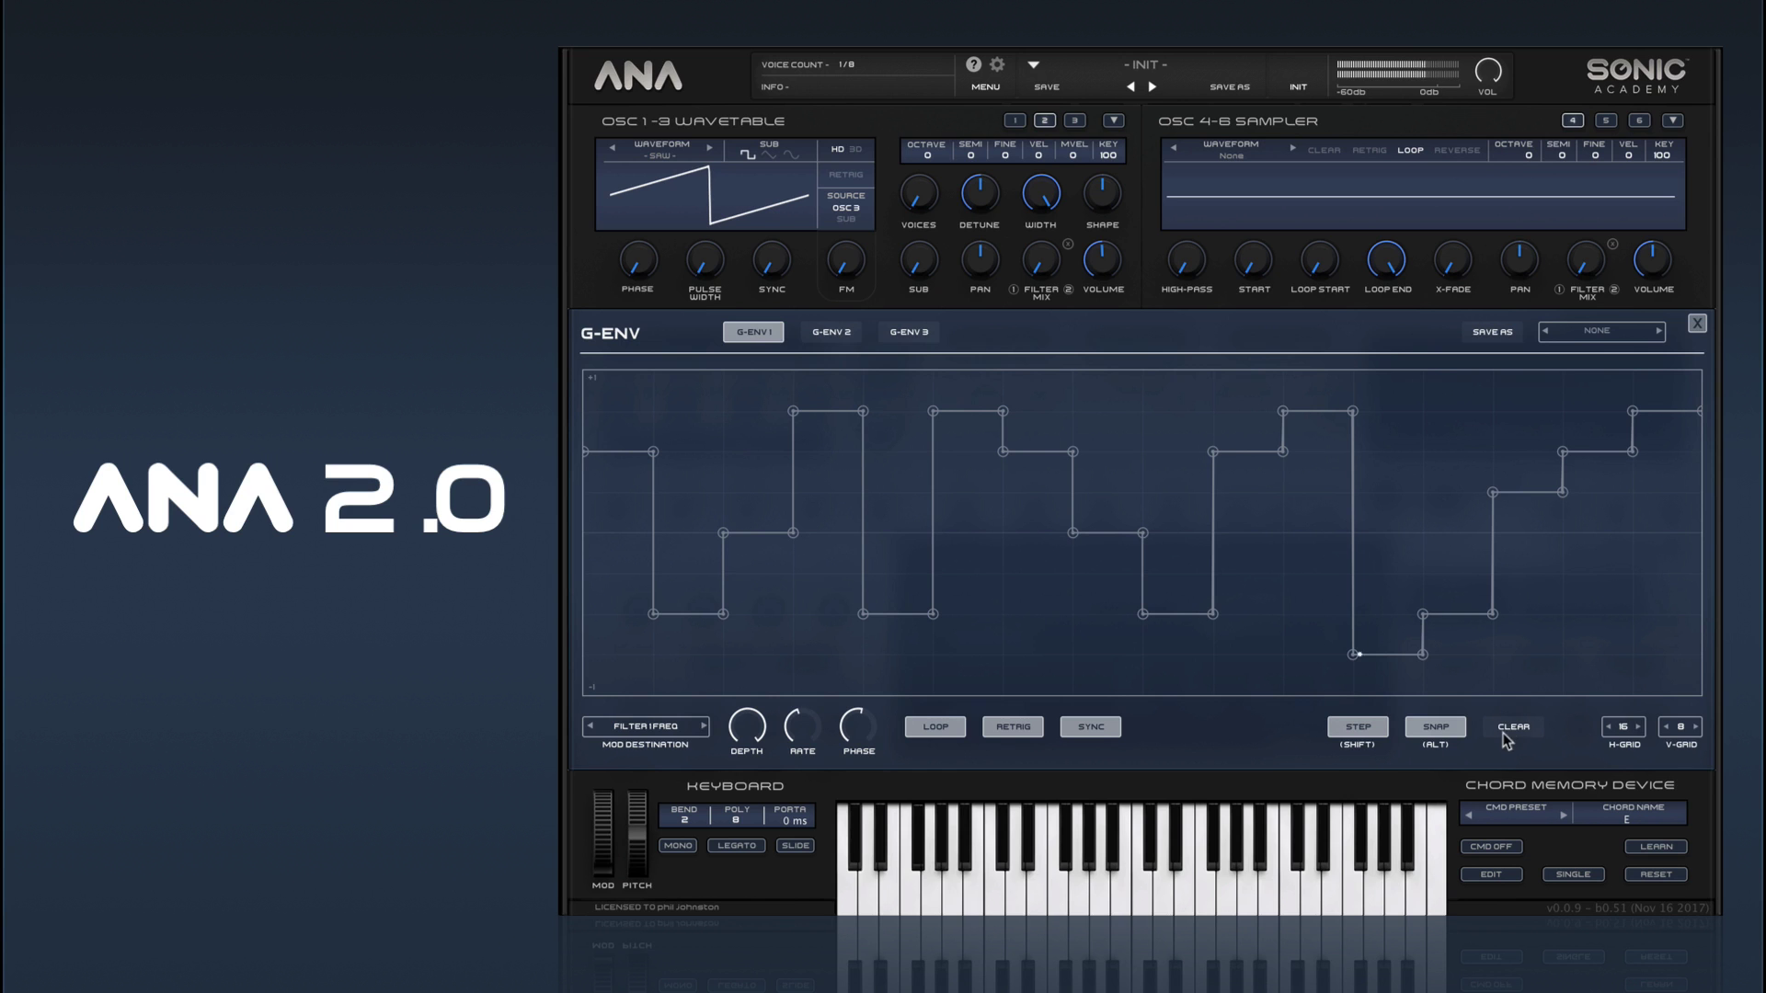
mouse_move(802, 743)
drag(802, 743, 733, 992)
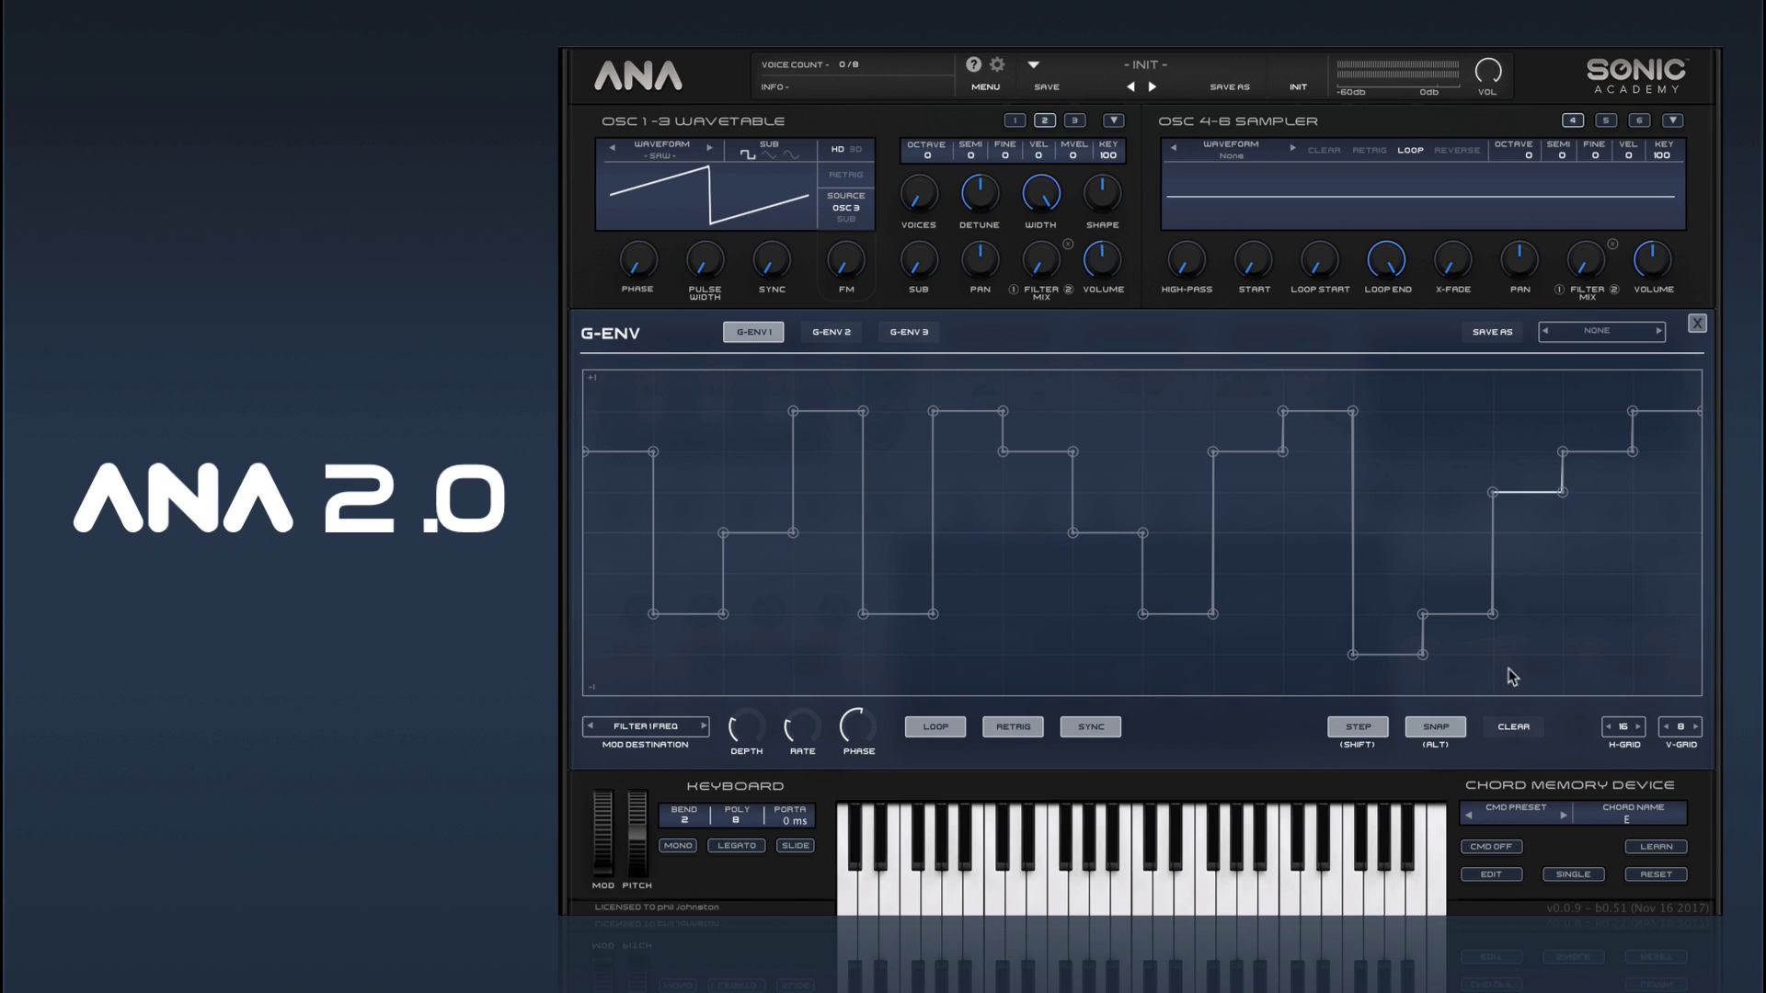
Clear the envelope to a flat line and load the Basic Shapes > Frown preset.
click(1516, 727)
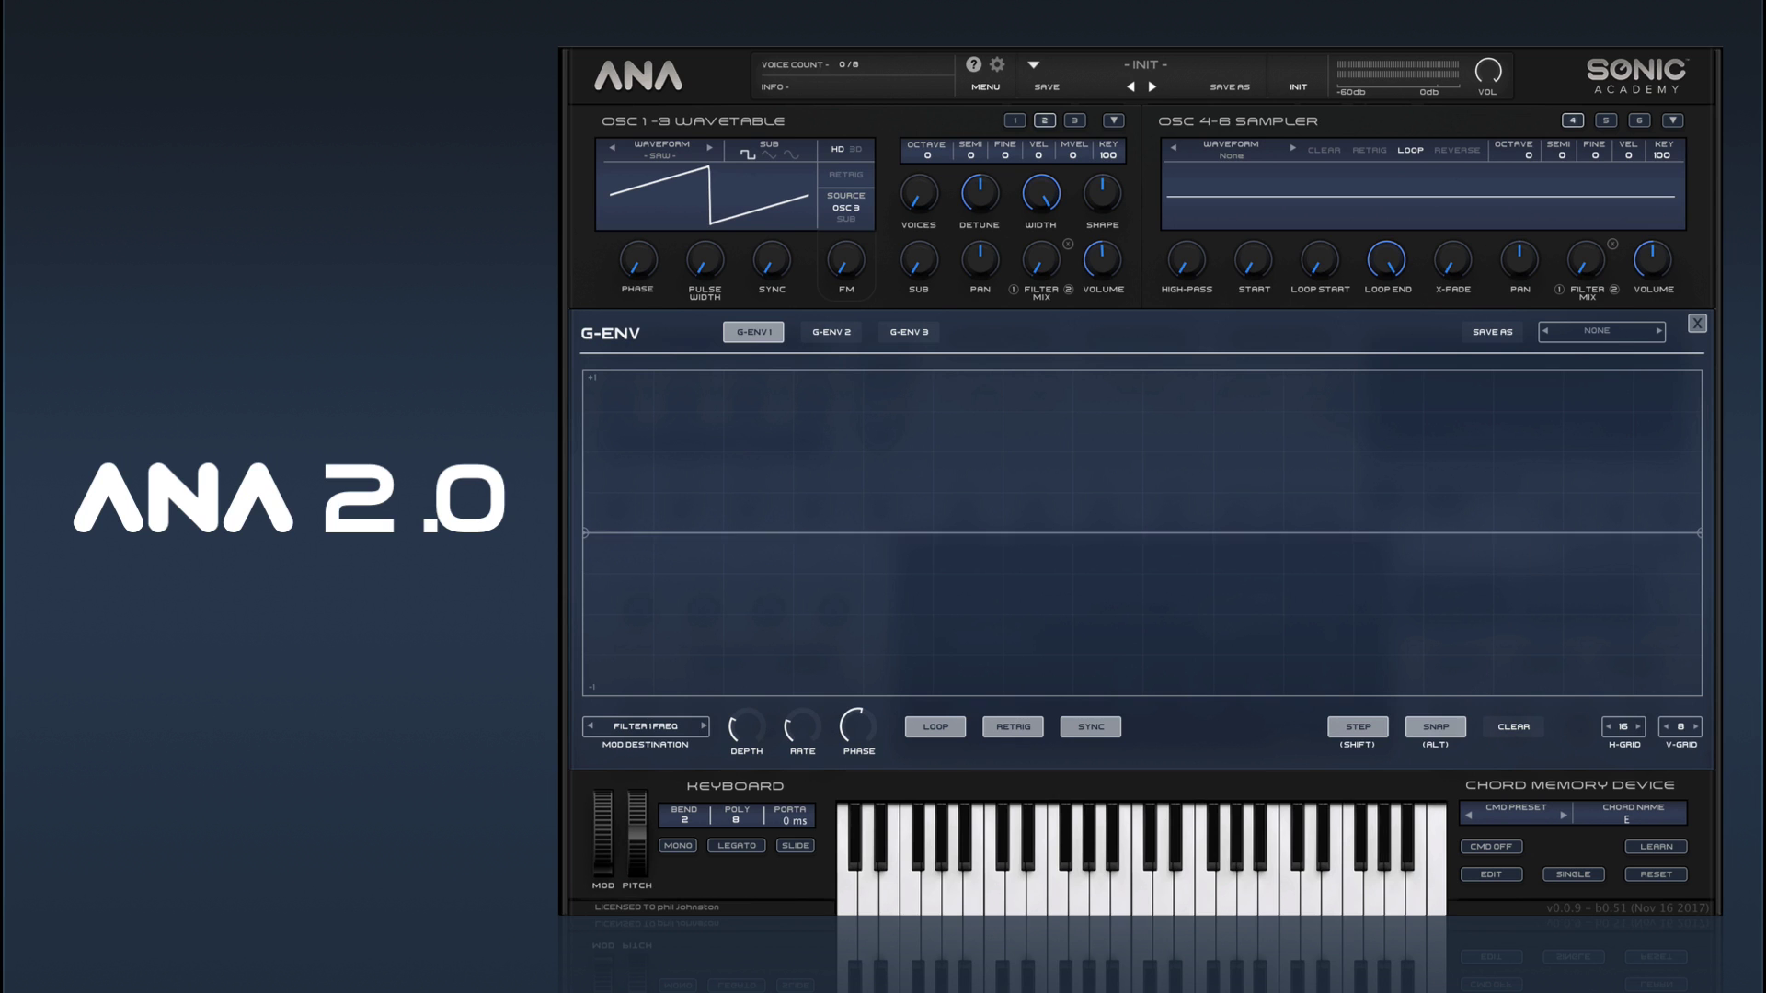
click(1594, 341)
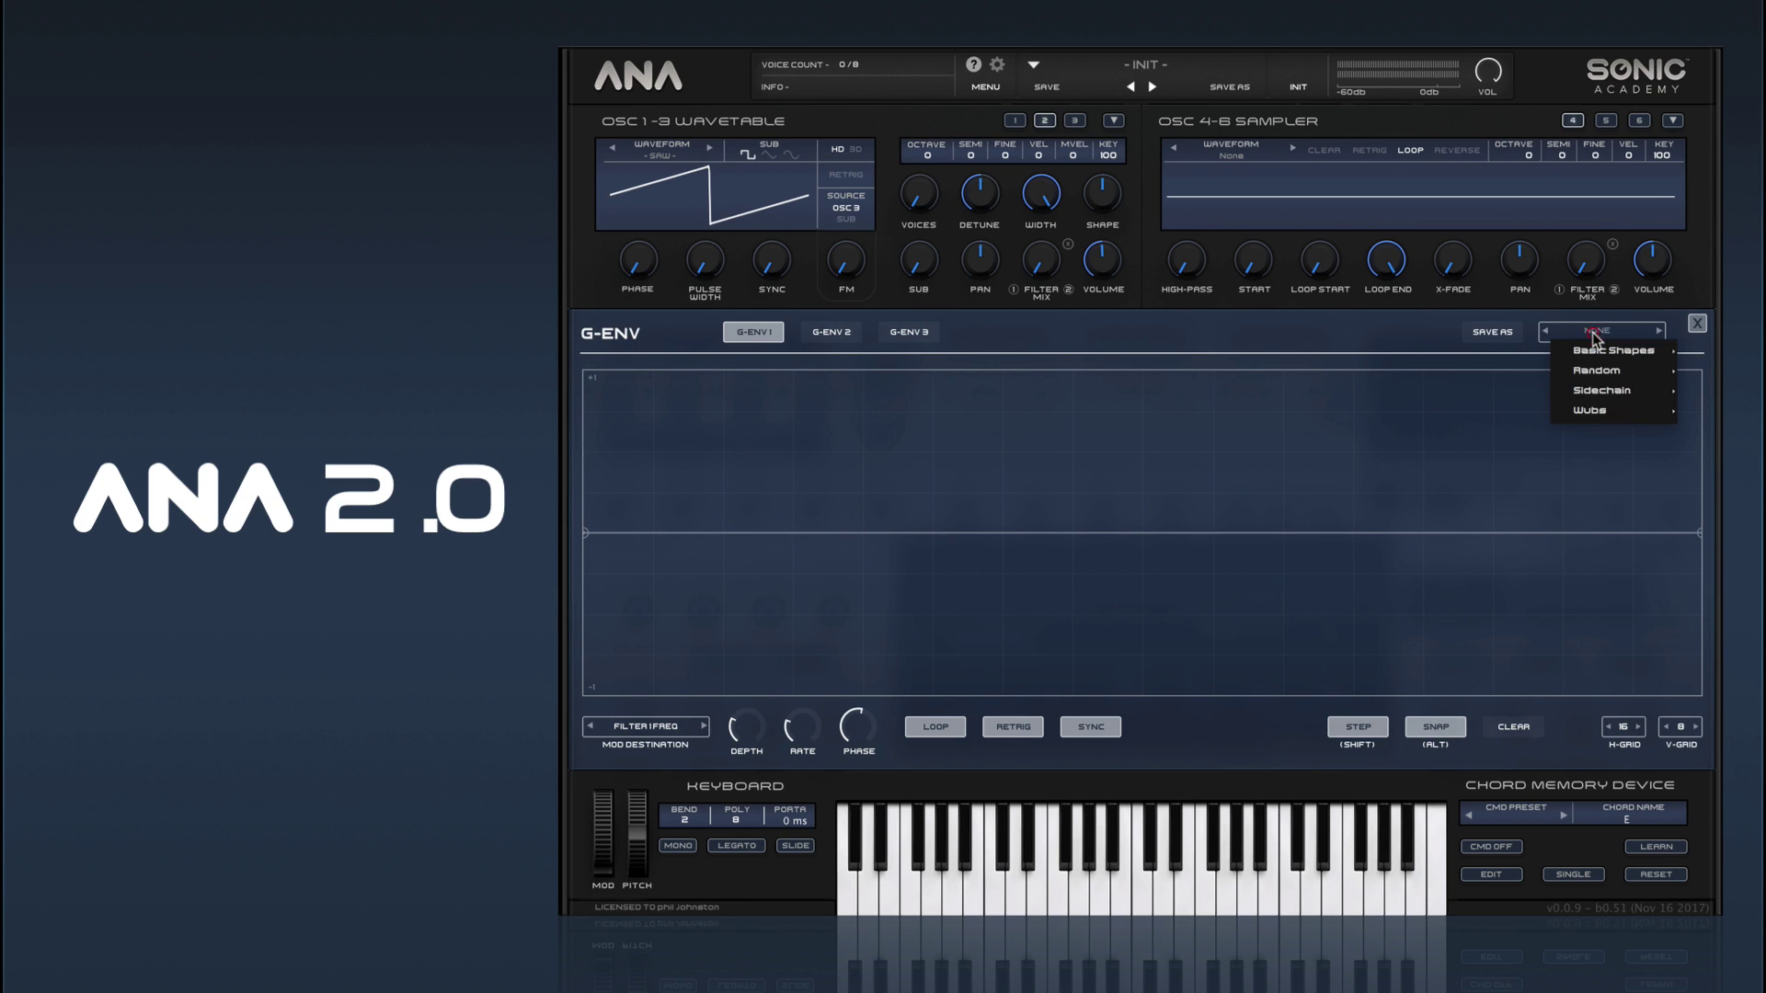
mouse_move(1606, 353)
click(1709, 353)
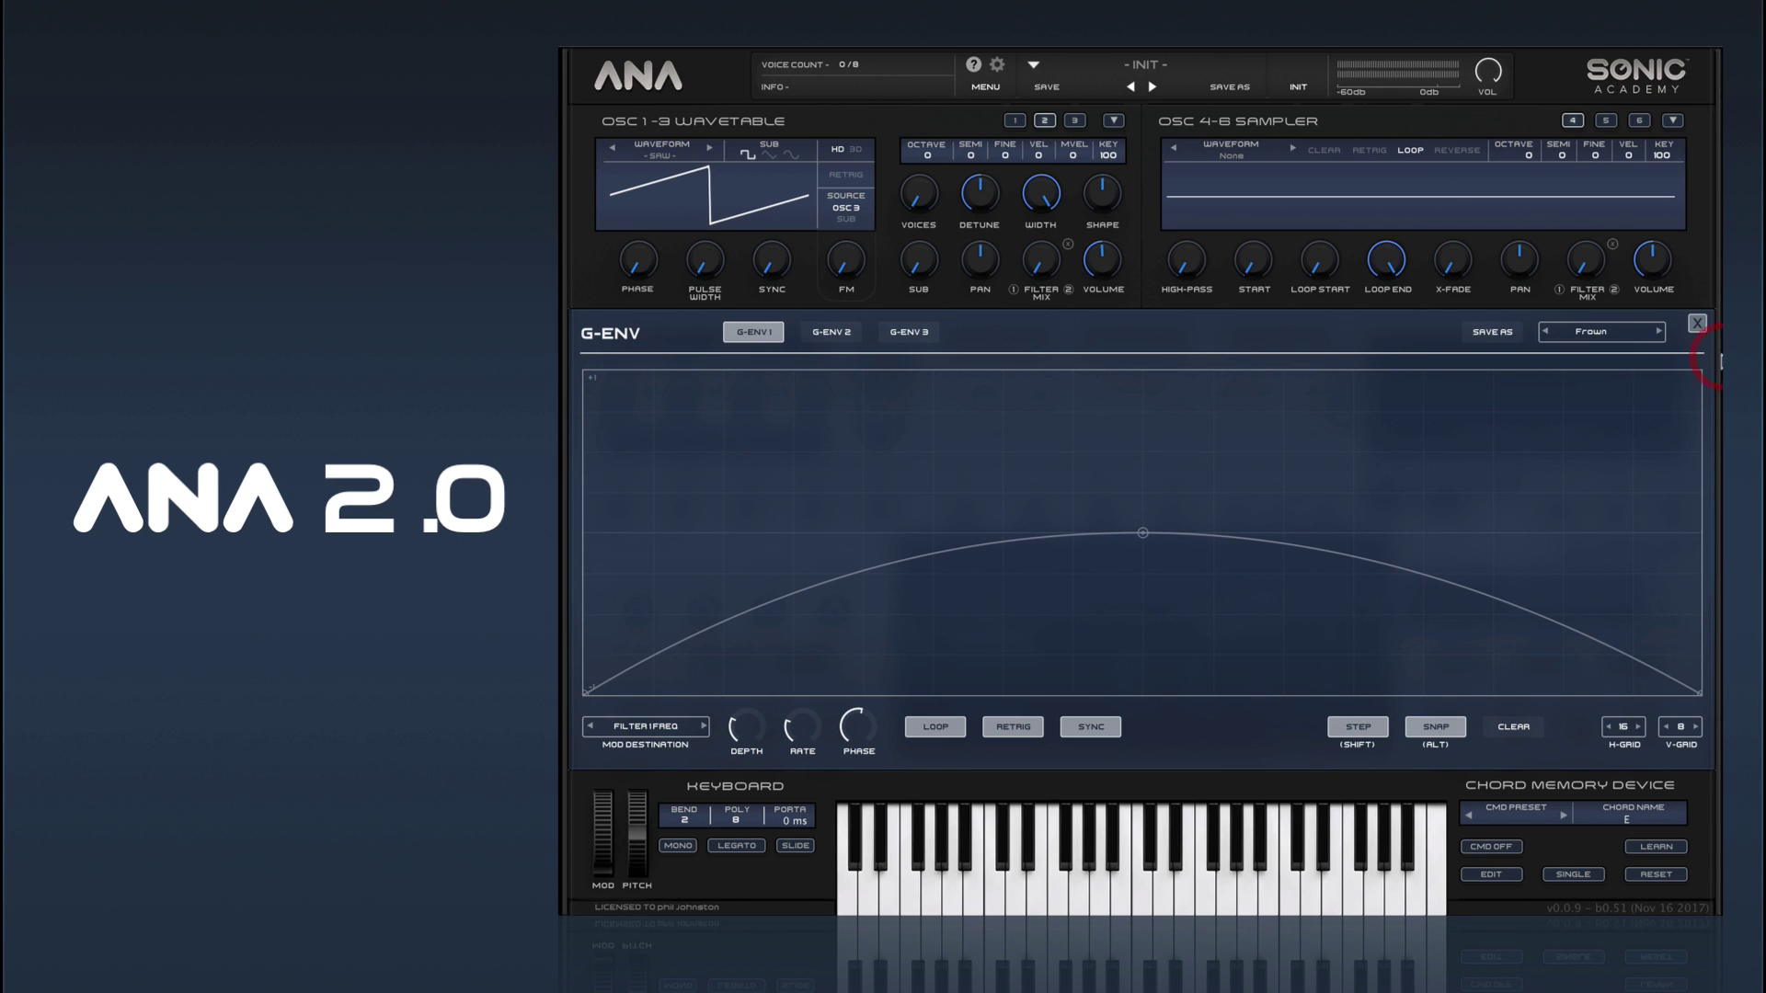
Step through the following presets, including Saw Up, Sine, Smile and Square.
click(1665, 336)
click(1661, 334)
click(1661, 335)
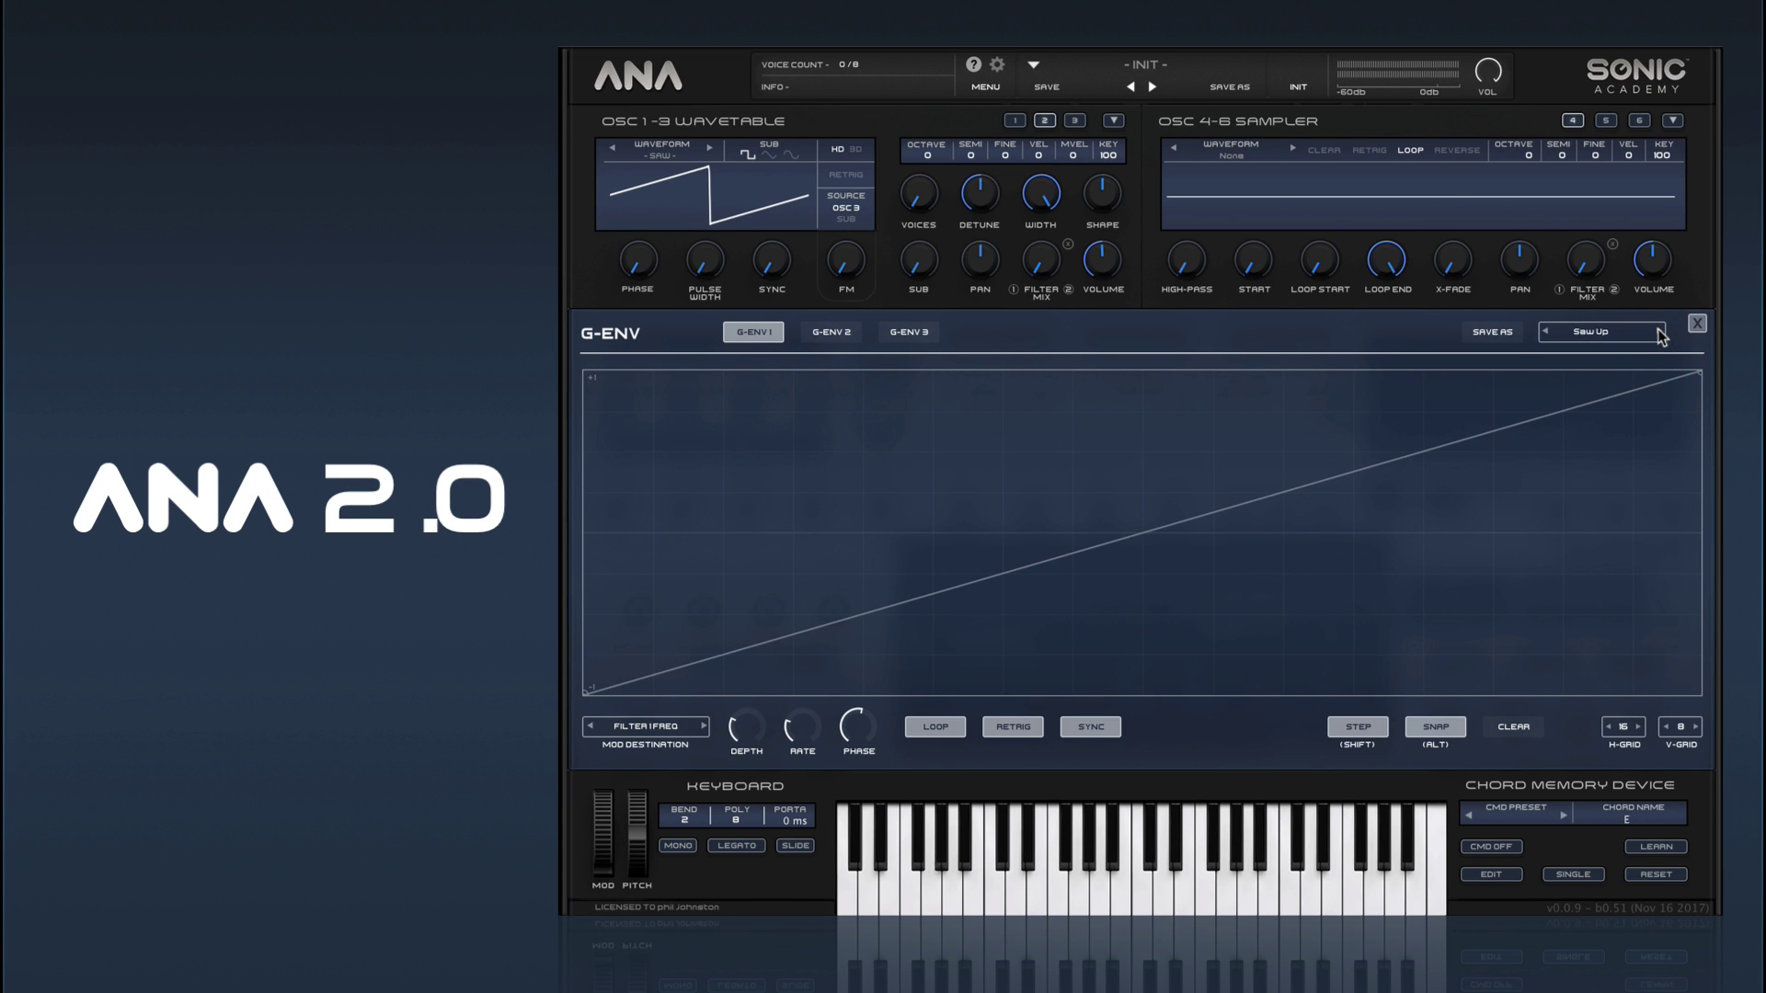
click(1660, 335)
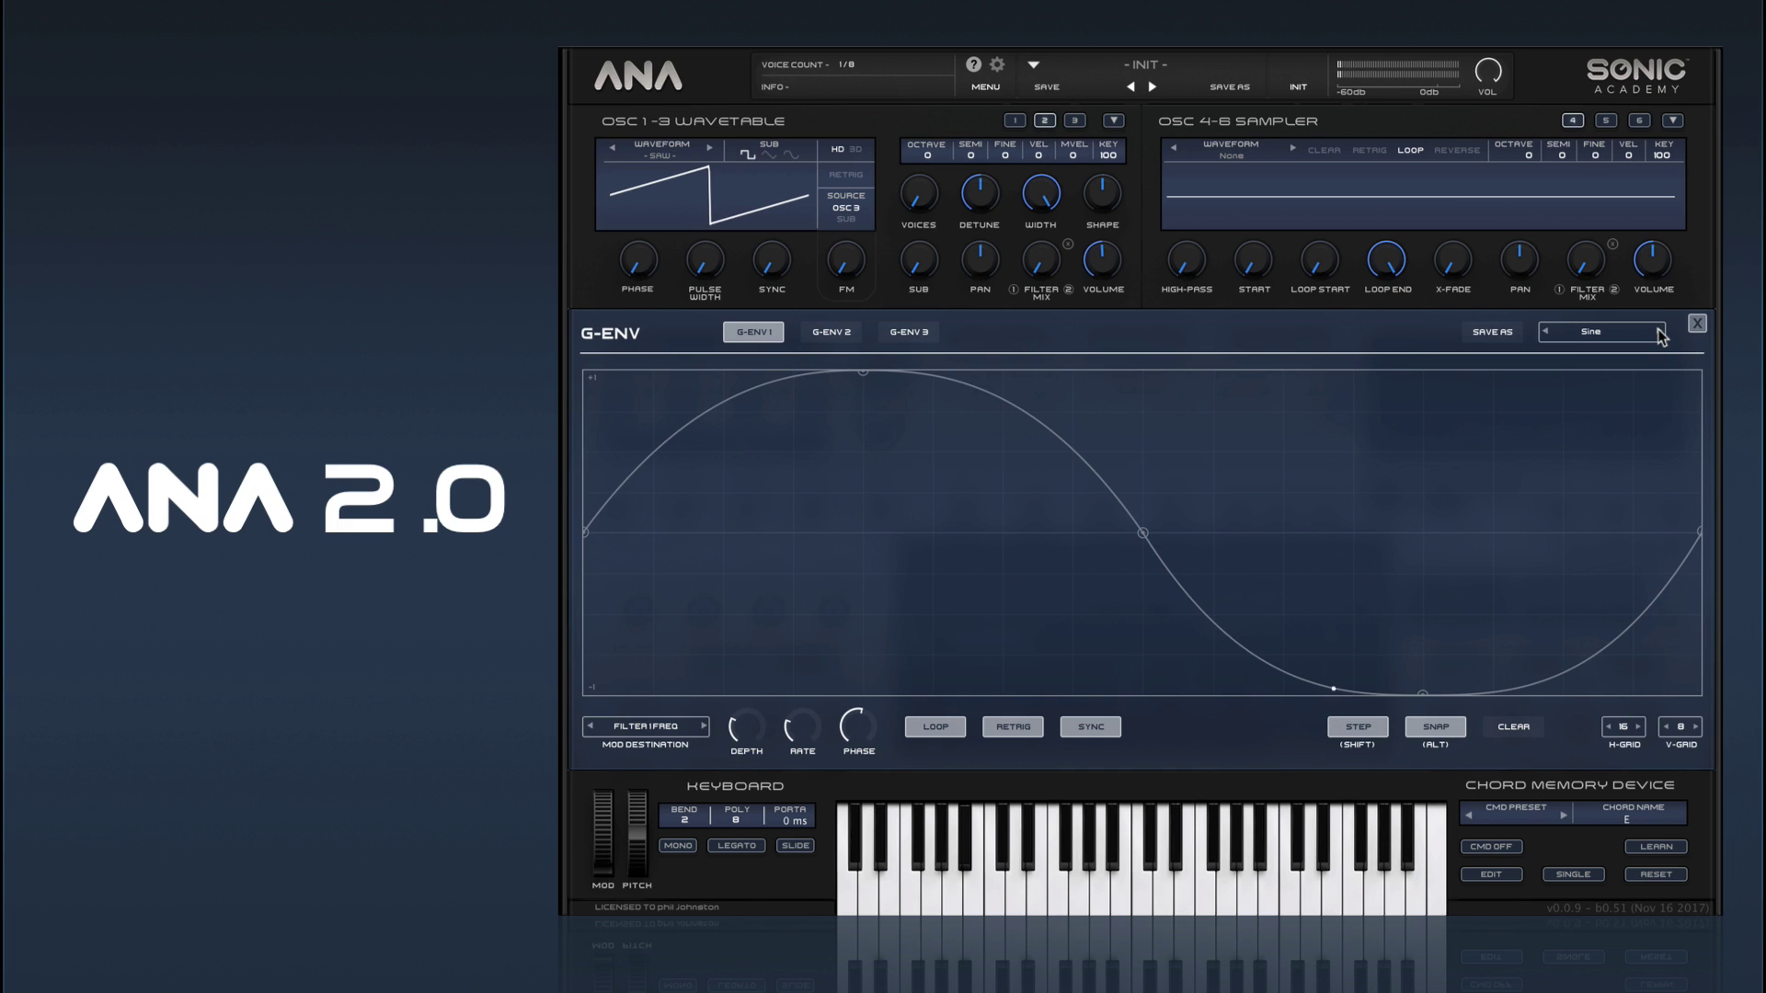
click(1660, 332)
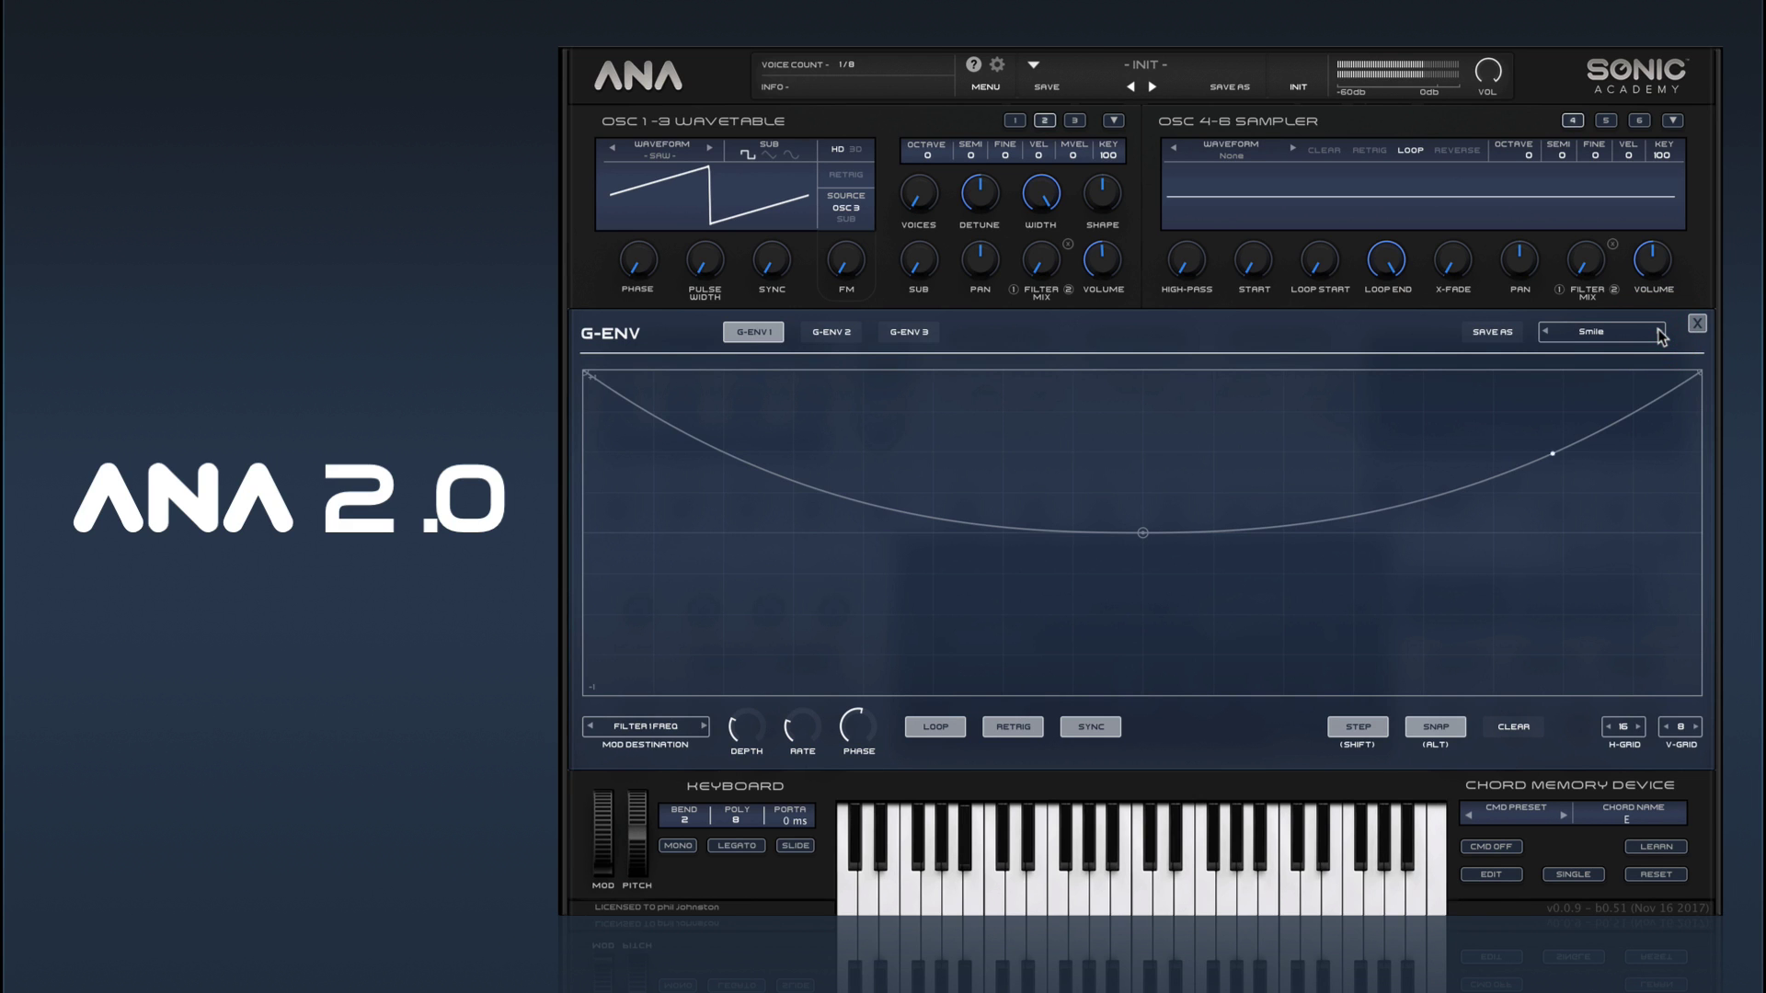
click(1661, 332)
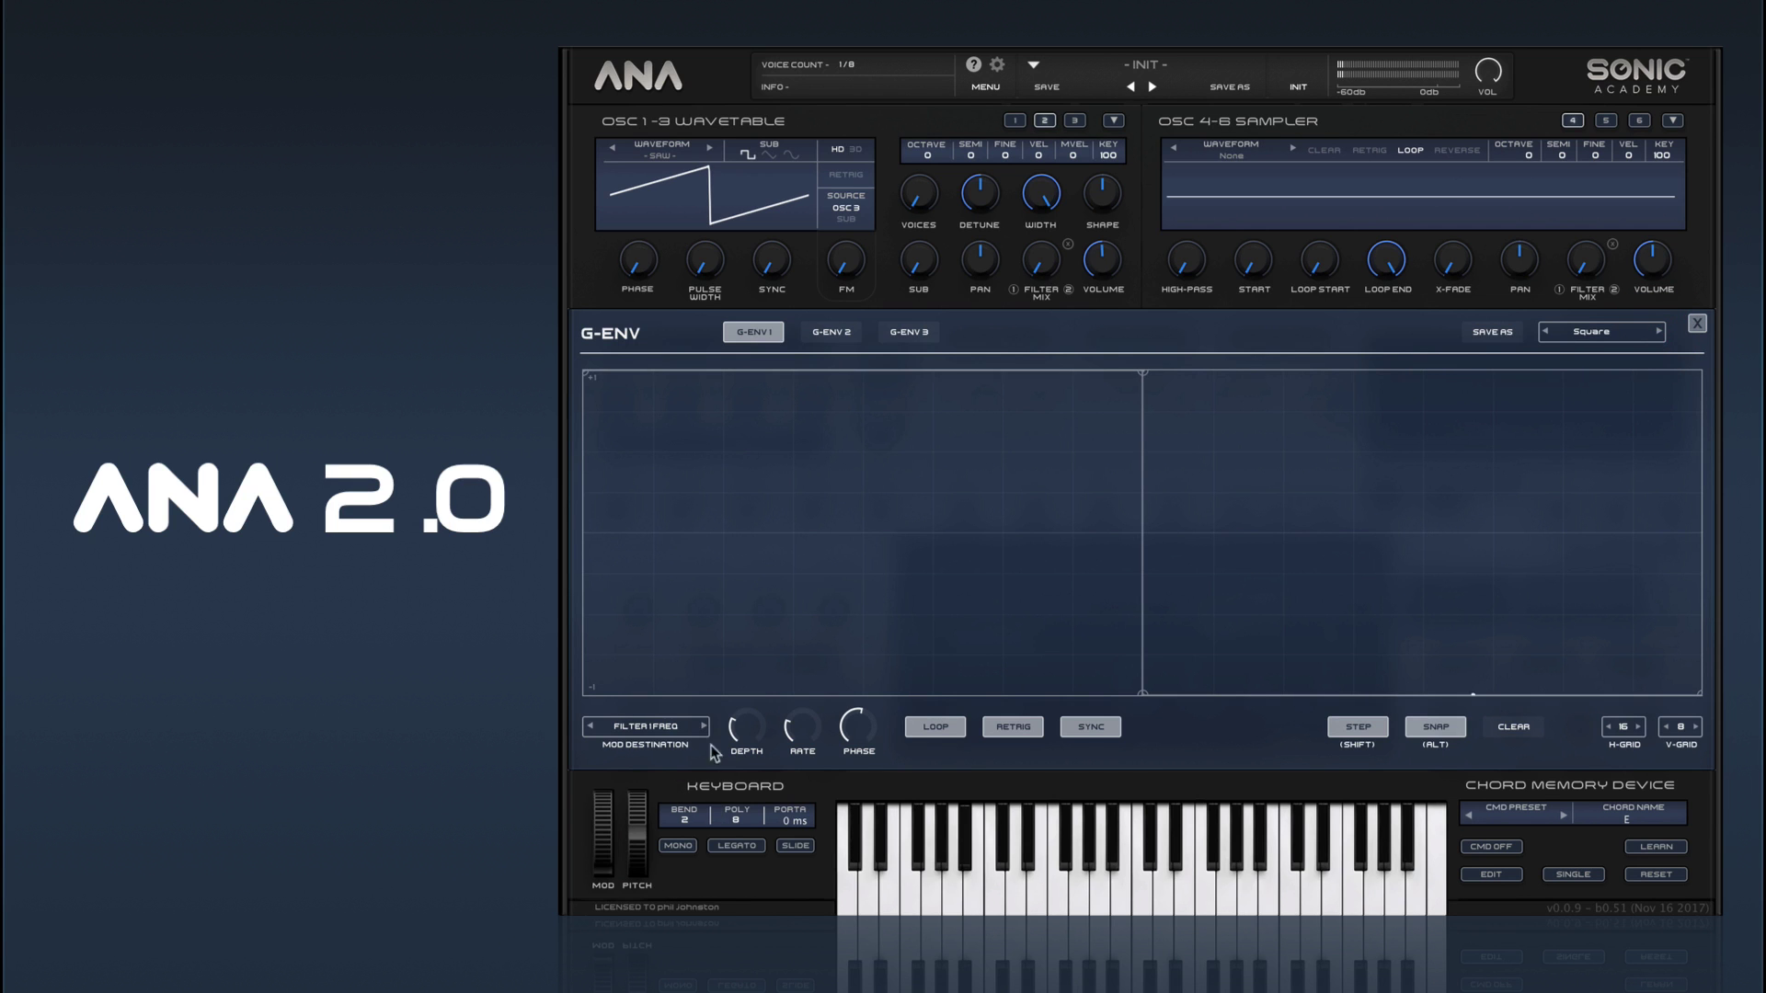
Continue auditioning presets through Triangle, Random1, Random Steps 1 and Sidekick 1.
mouse_move(802, 703)
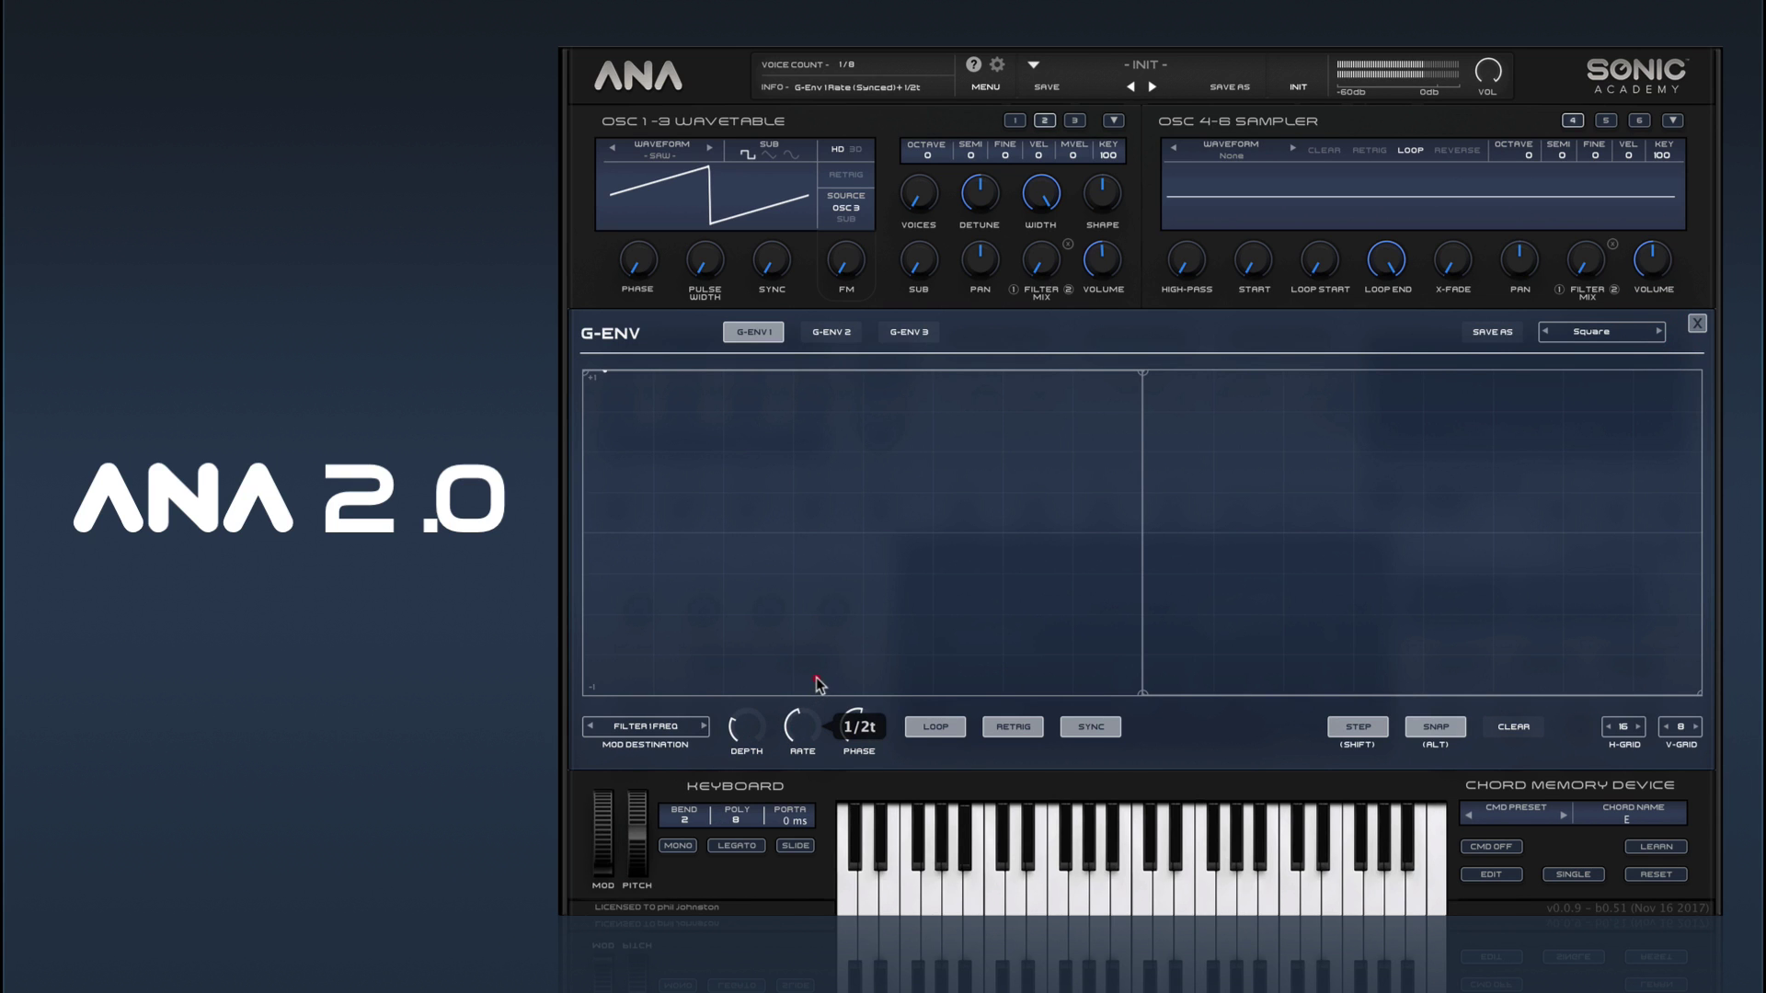
click(1658, 333)
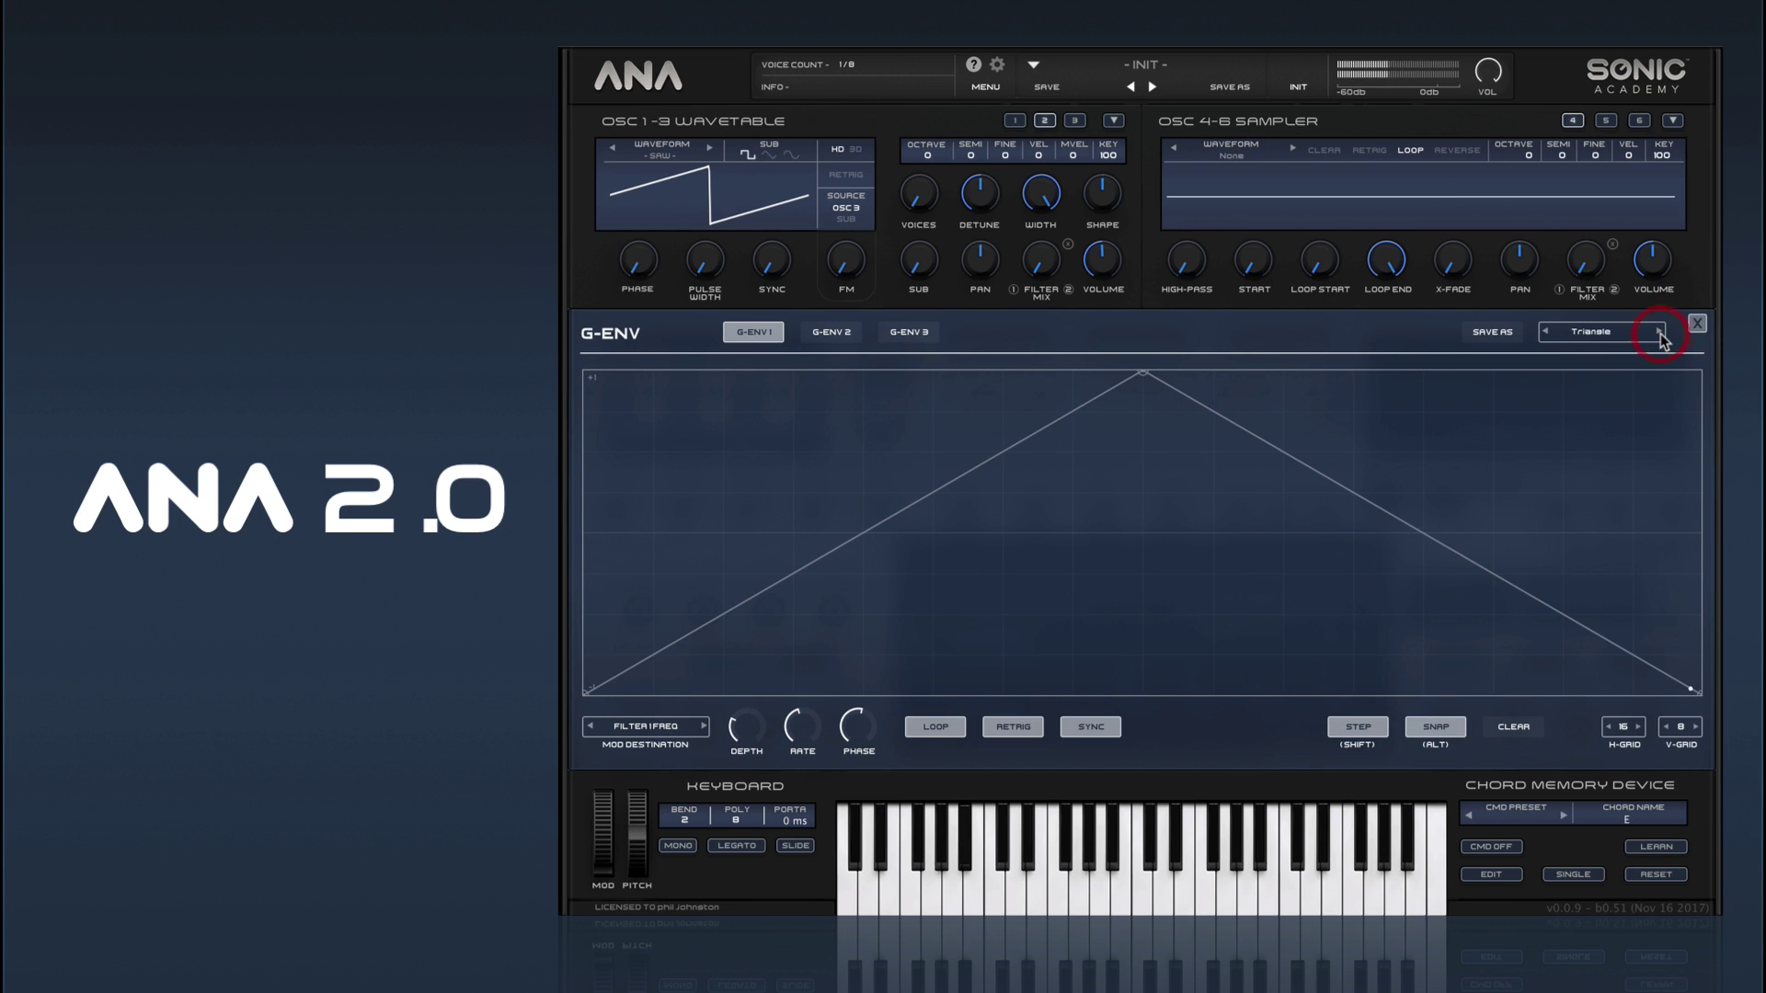
click(1661, 333)
click(1660, 333)
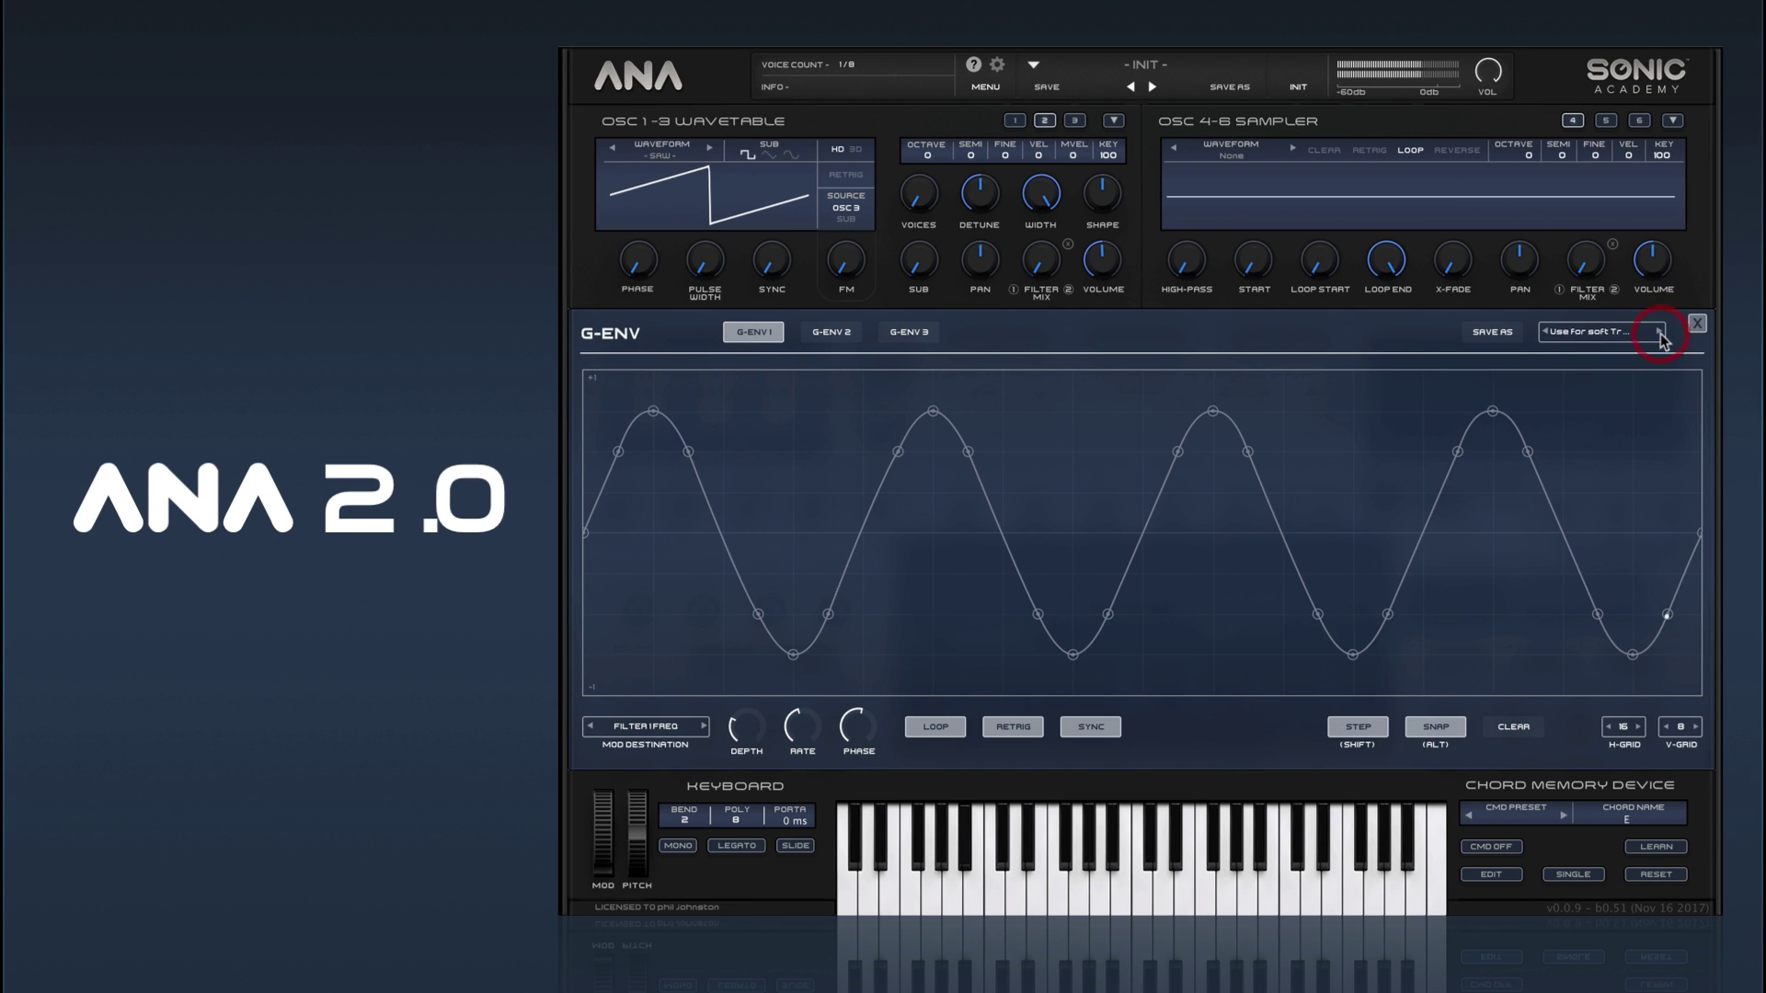
click(1660, 333)
click(1661, 333)
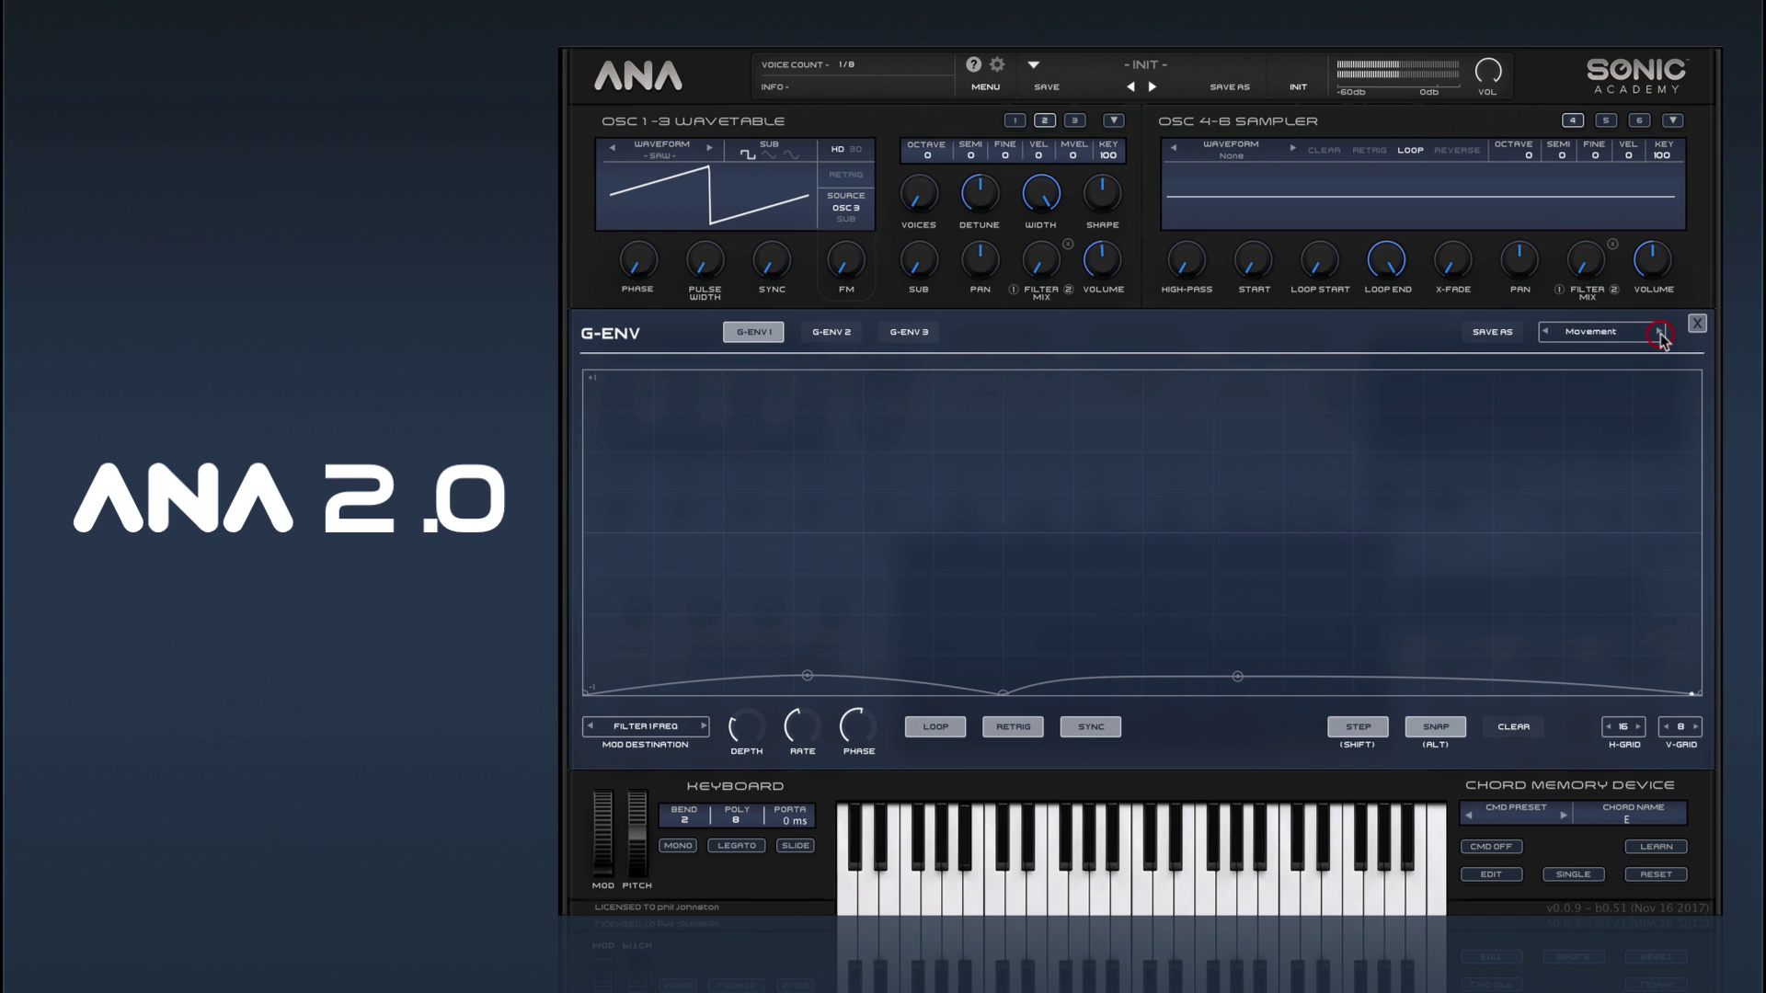
click(1660, 333)
click(1660, 333)
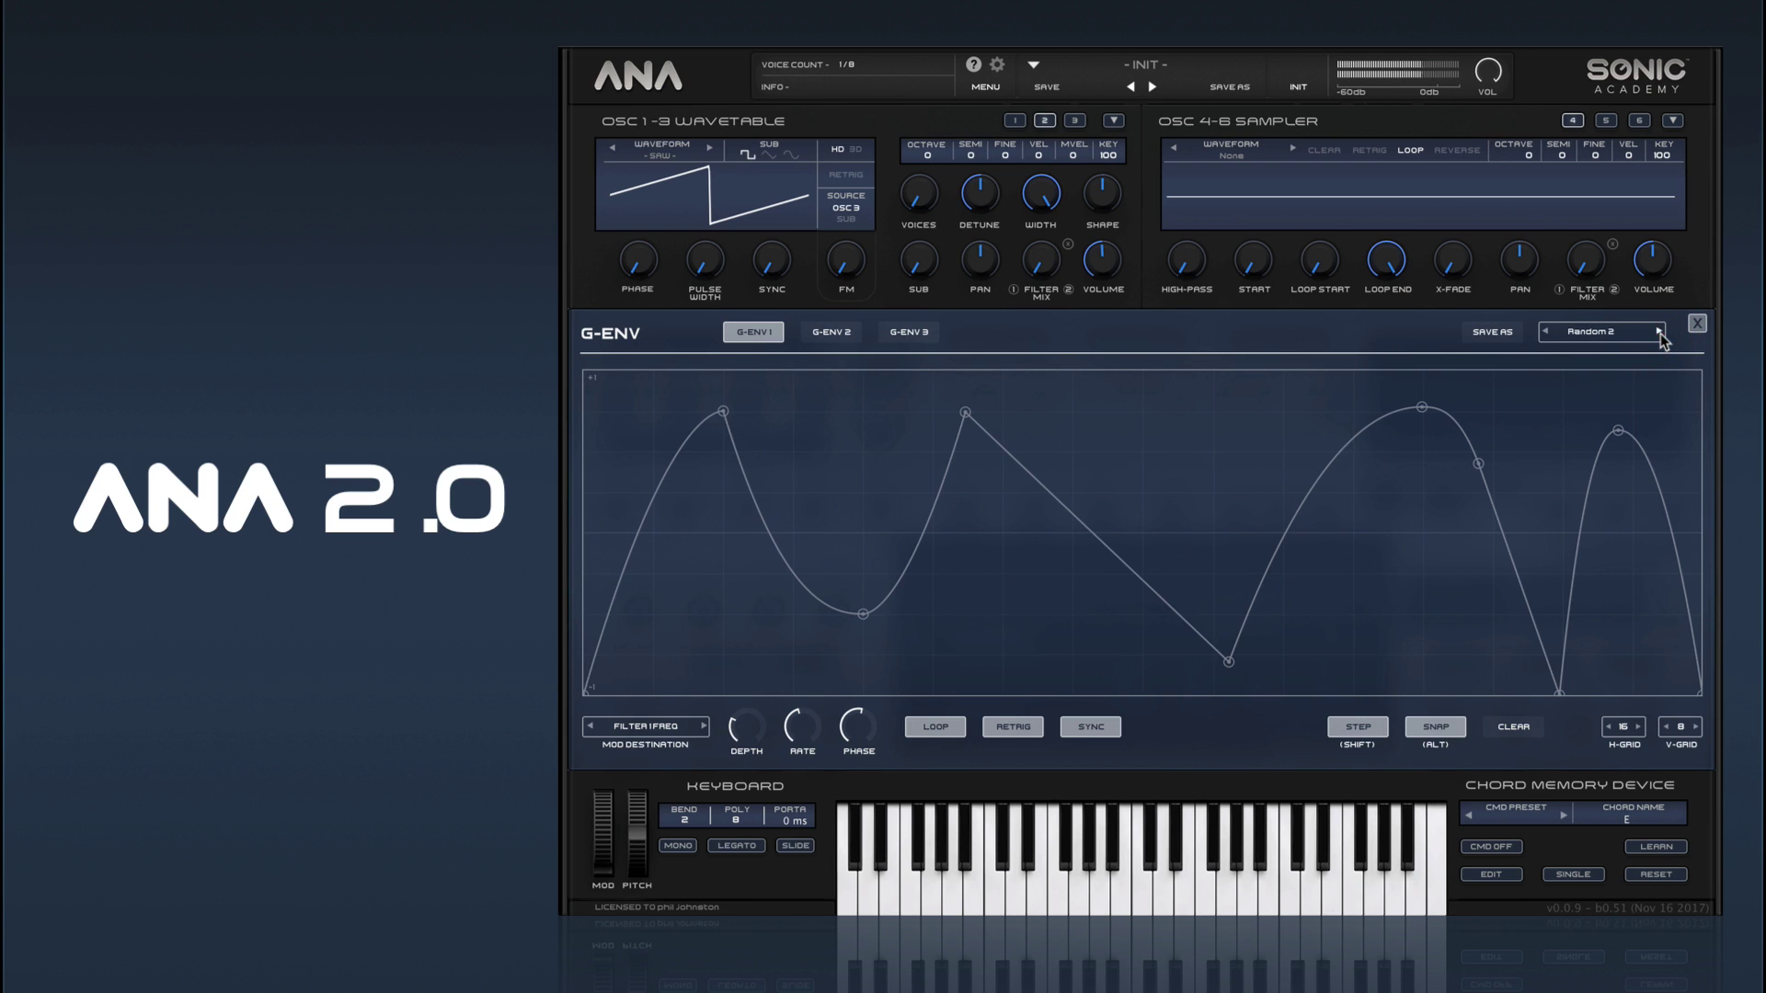
click(1660, 333)
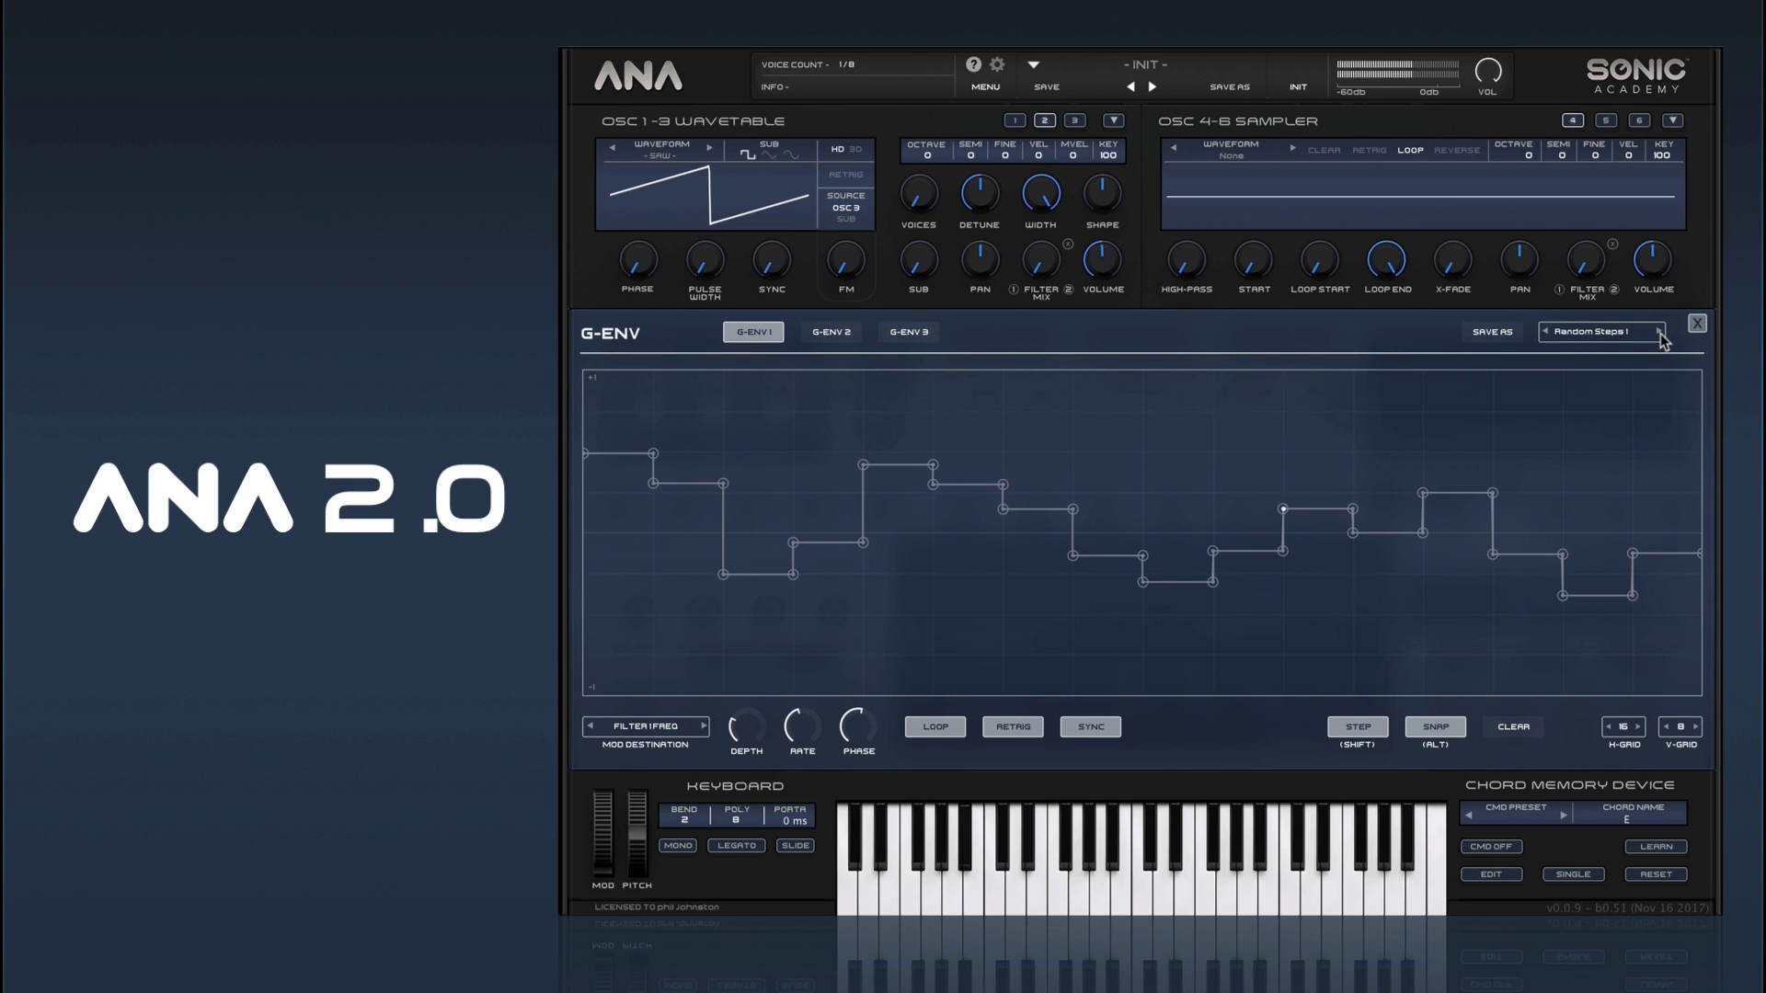
click(1660, 333)
click(1660, 333)
click(1660, 333)
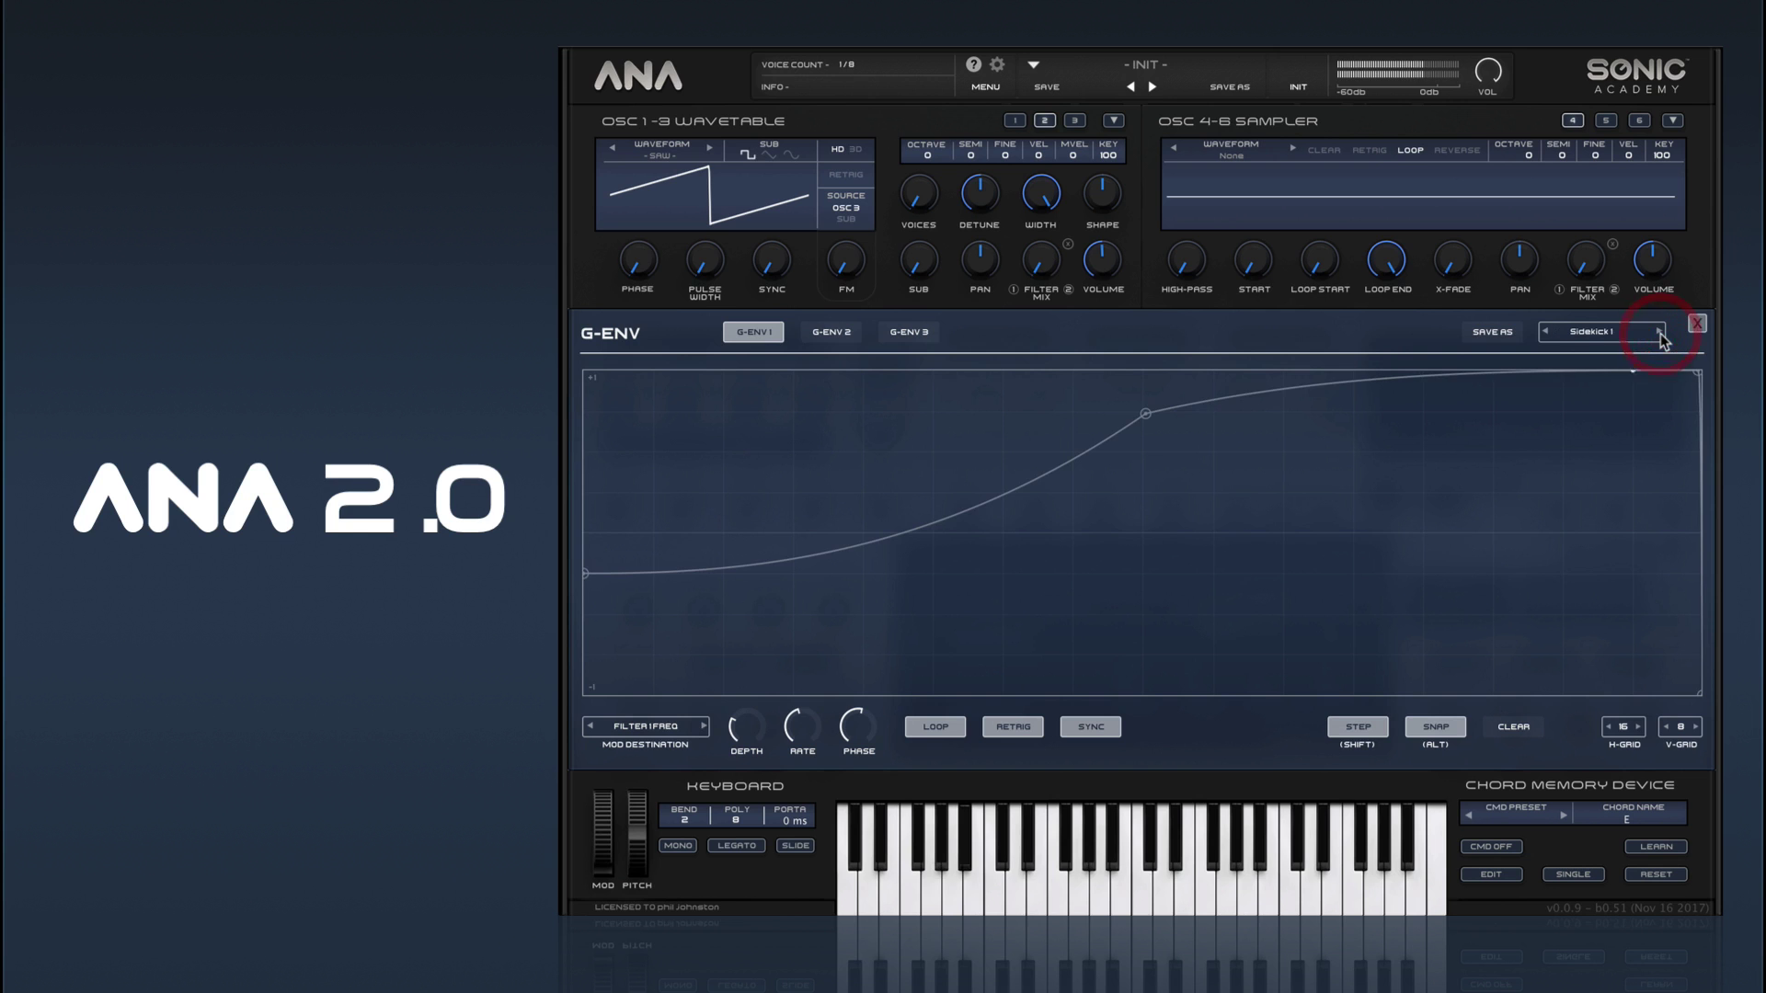
Load the Wubs > Mesa Wub 1 preset.
click(1596, 332)
mouse_move(1598, 394)
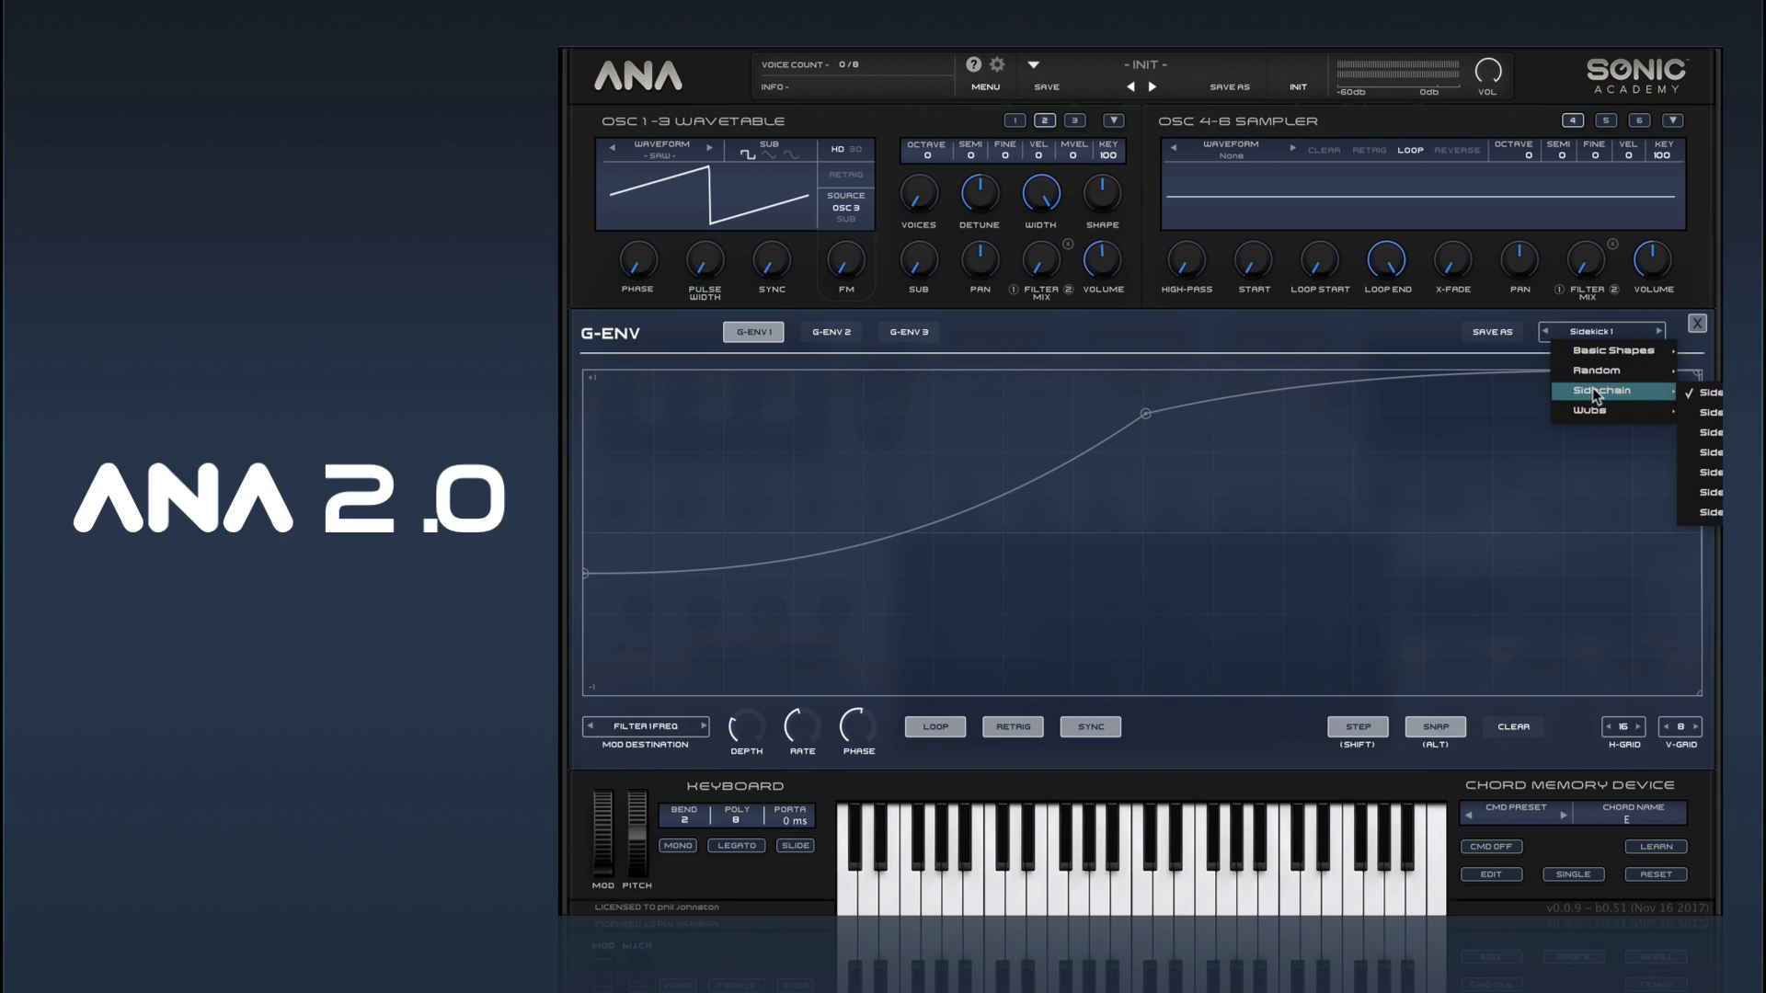
click(1701, 414)
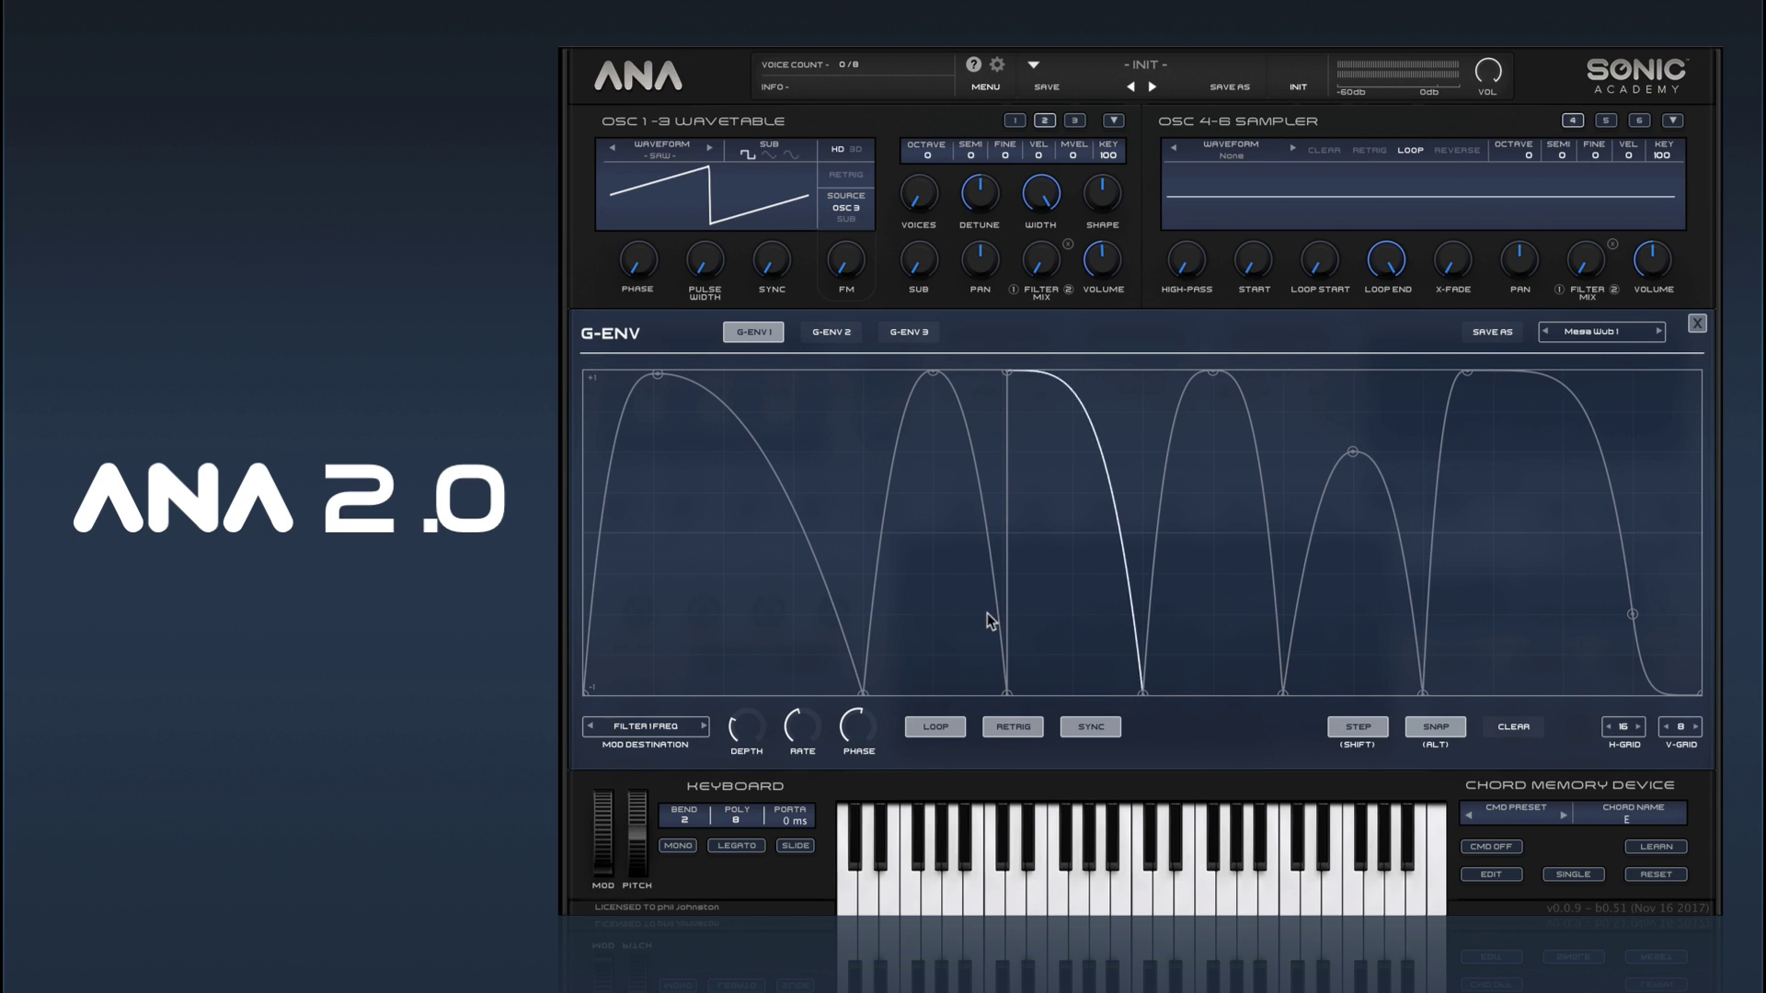
Confirm the destination remains FILTER 1 FREQ and close the envelope editor.
click(655, 727)
click(647, 729)
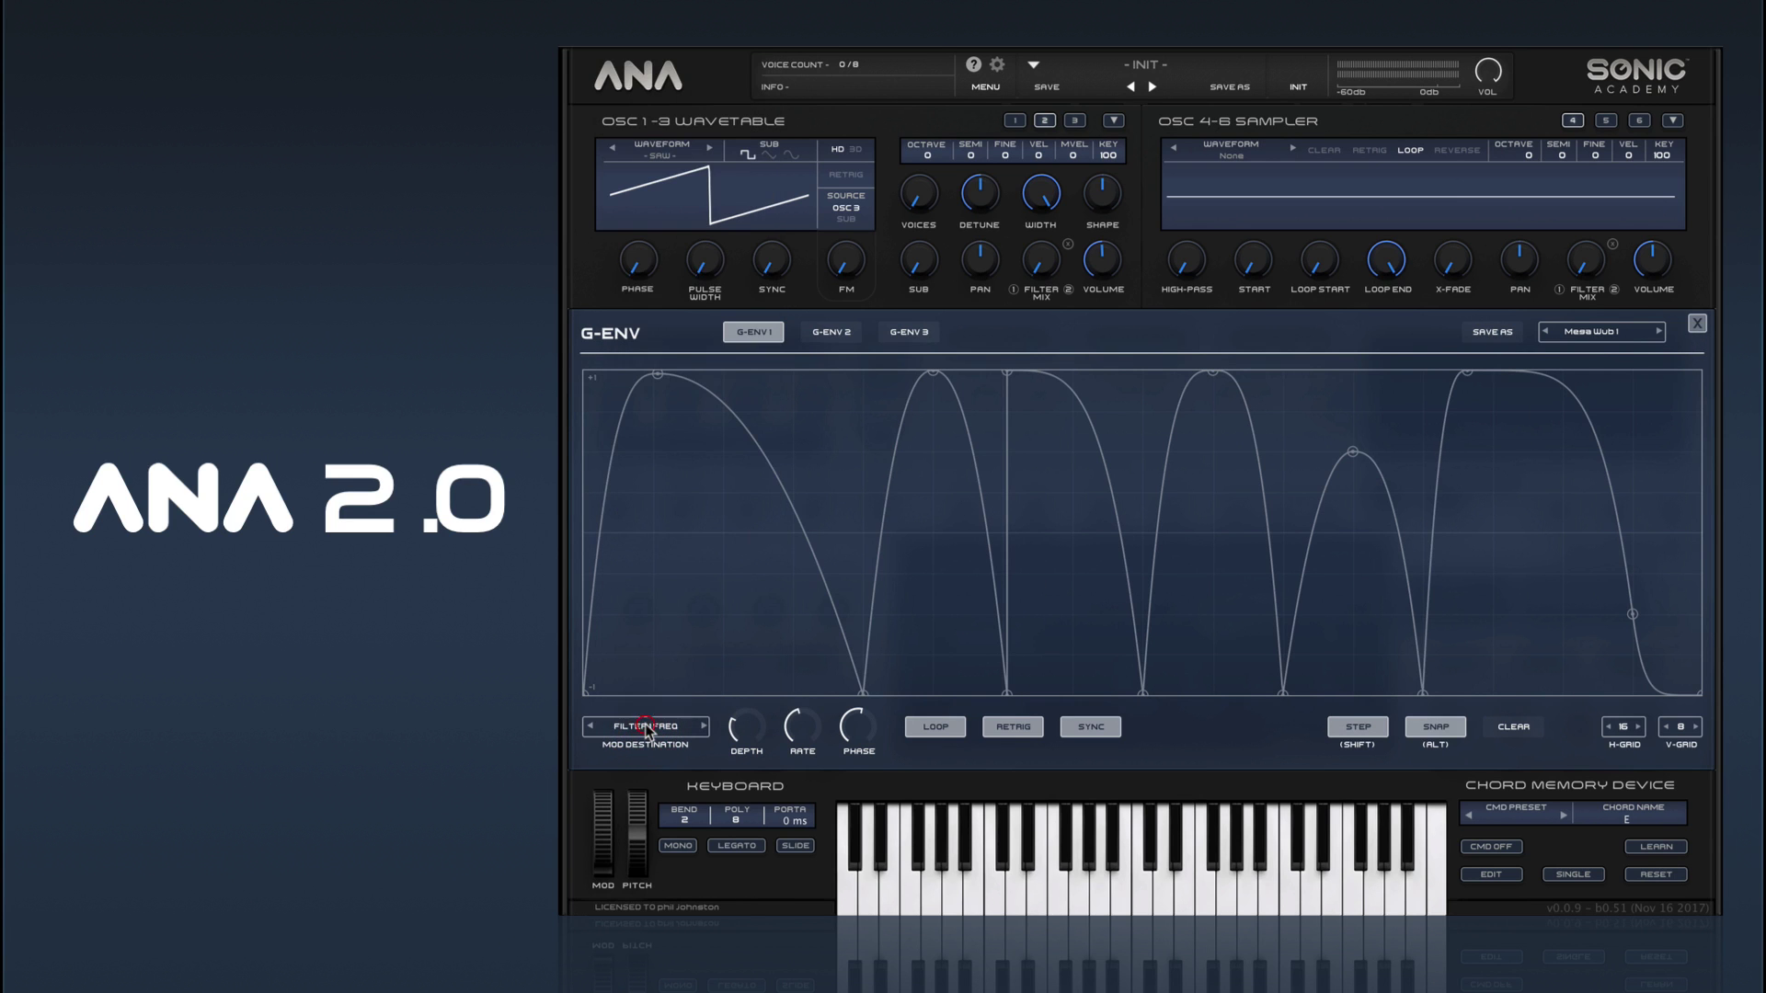
click(1697, 326)
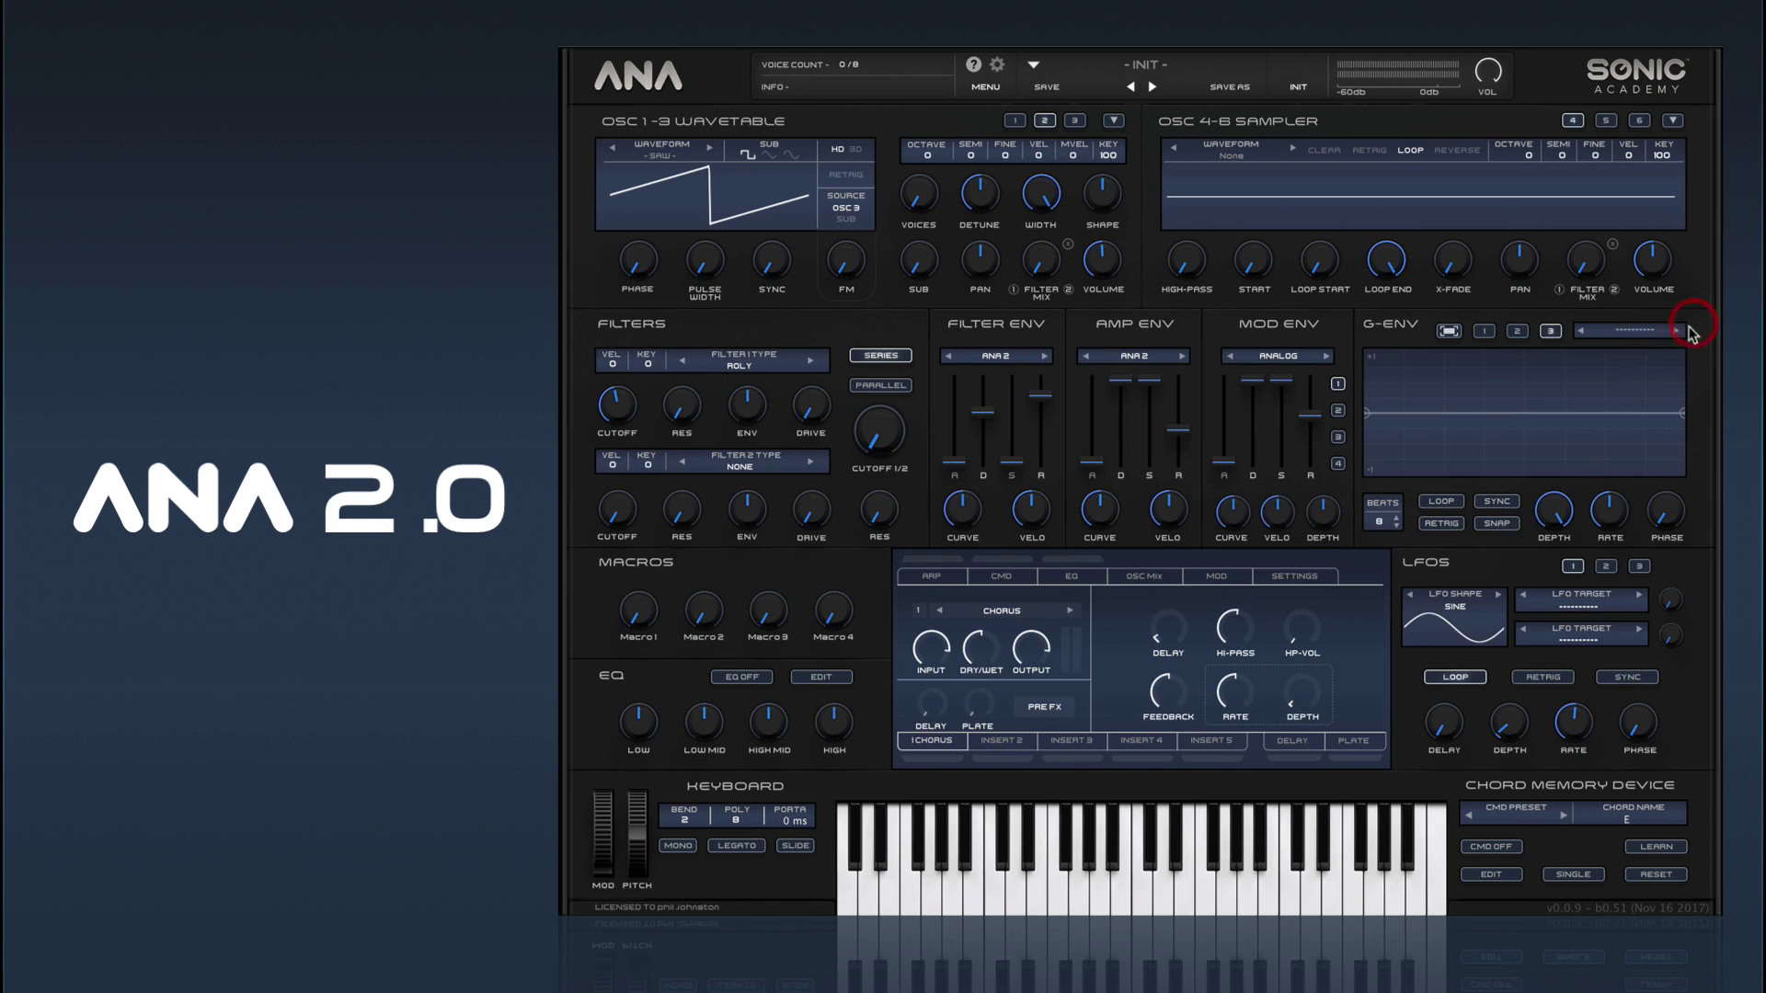
In the Mod Matrix, set row 2's source to G-ENV 2, then close the matrix.
click(1225, 571)
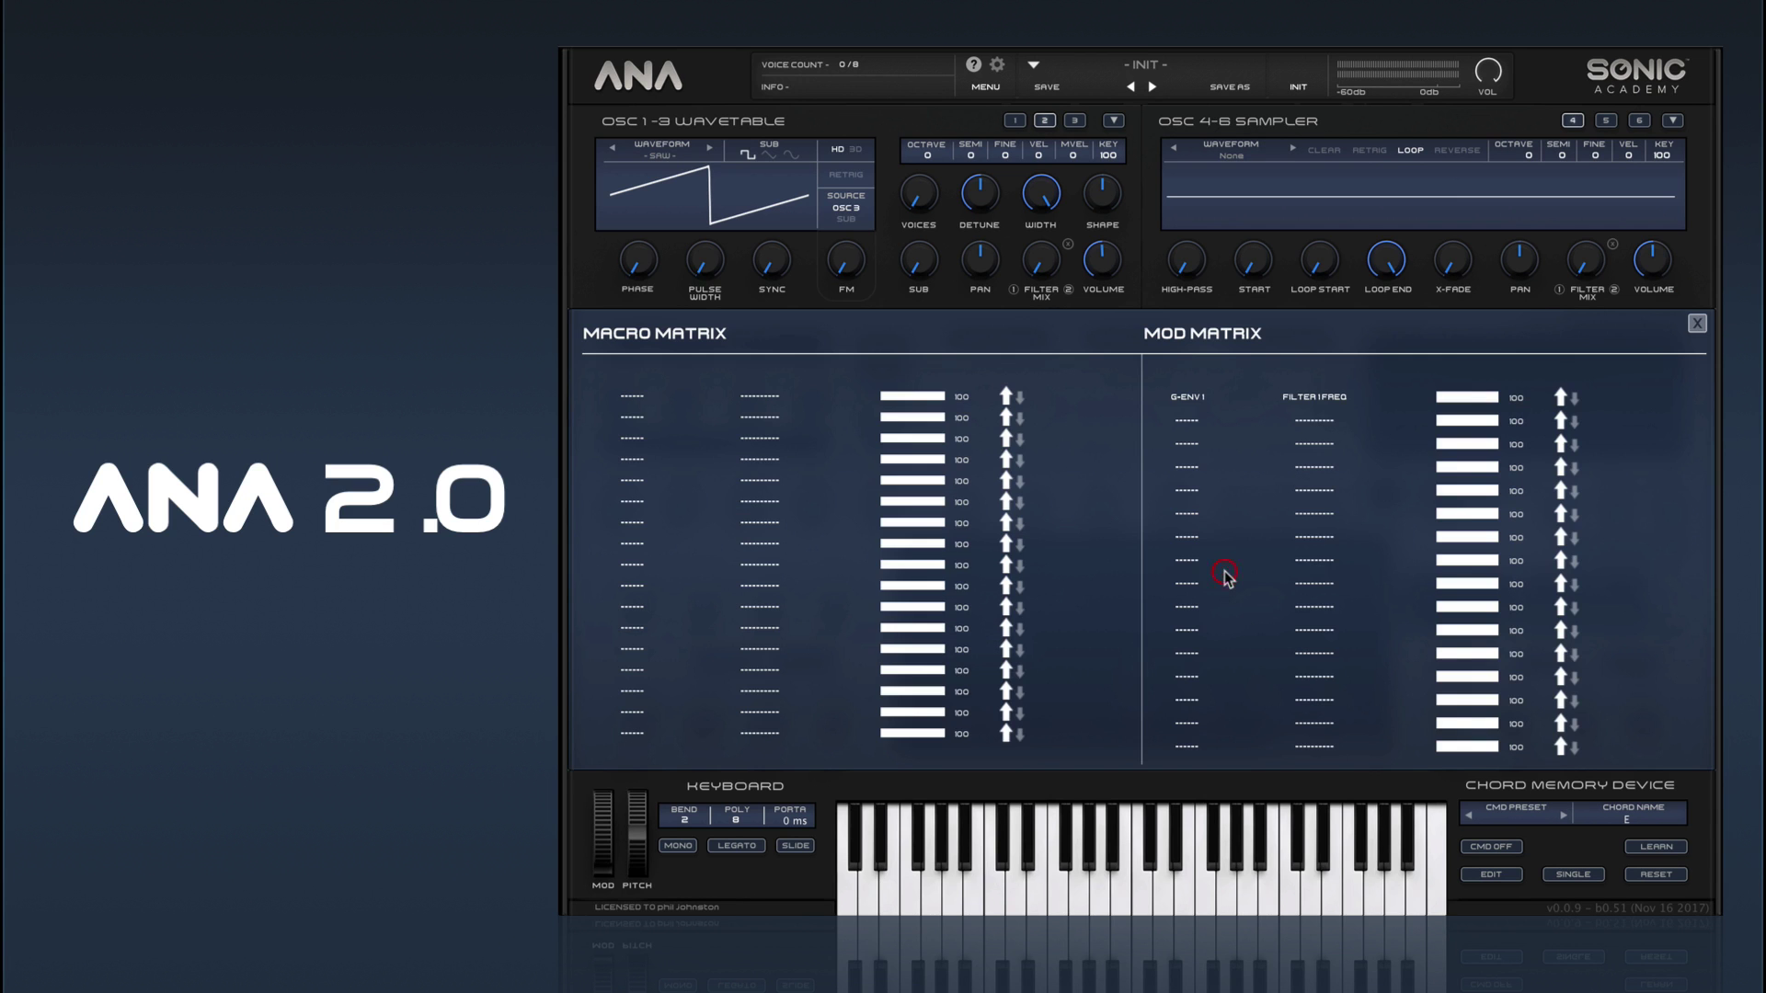
click(1184, 421)
click(1211, 661)
click(1314, 421)
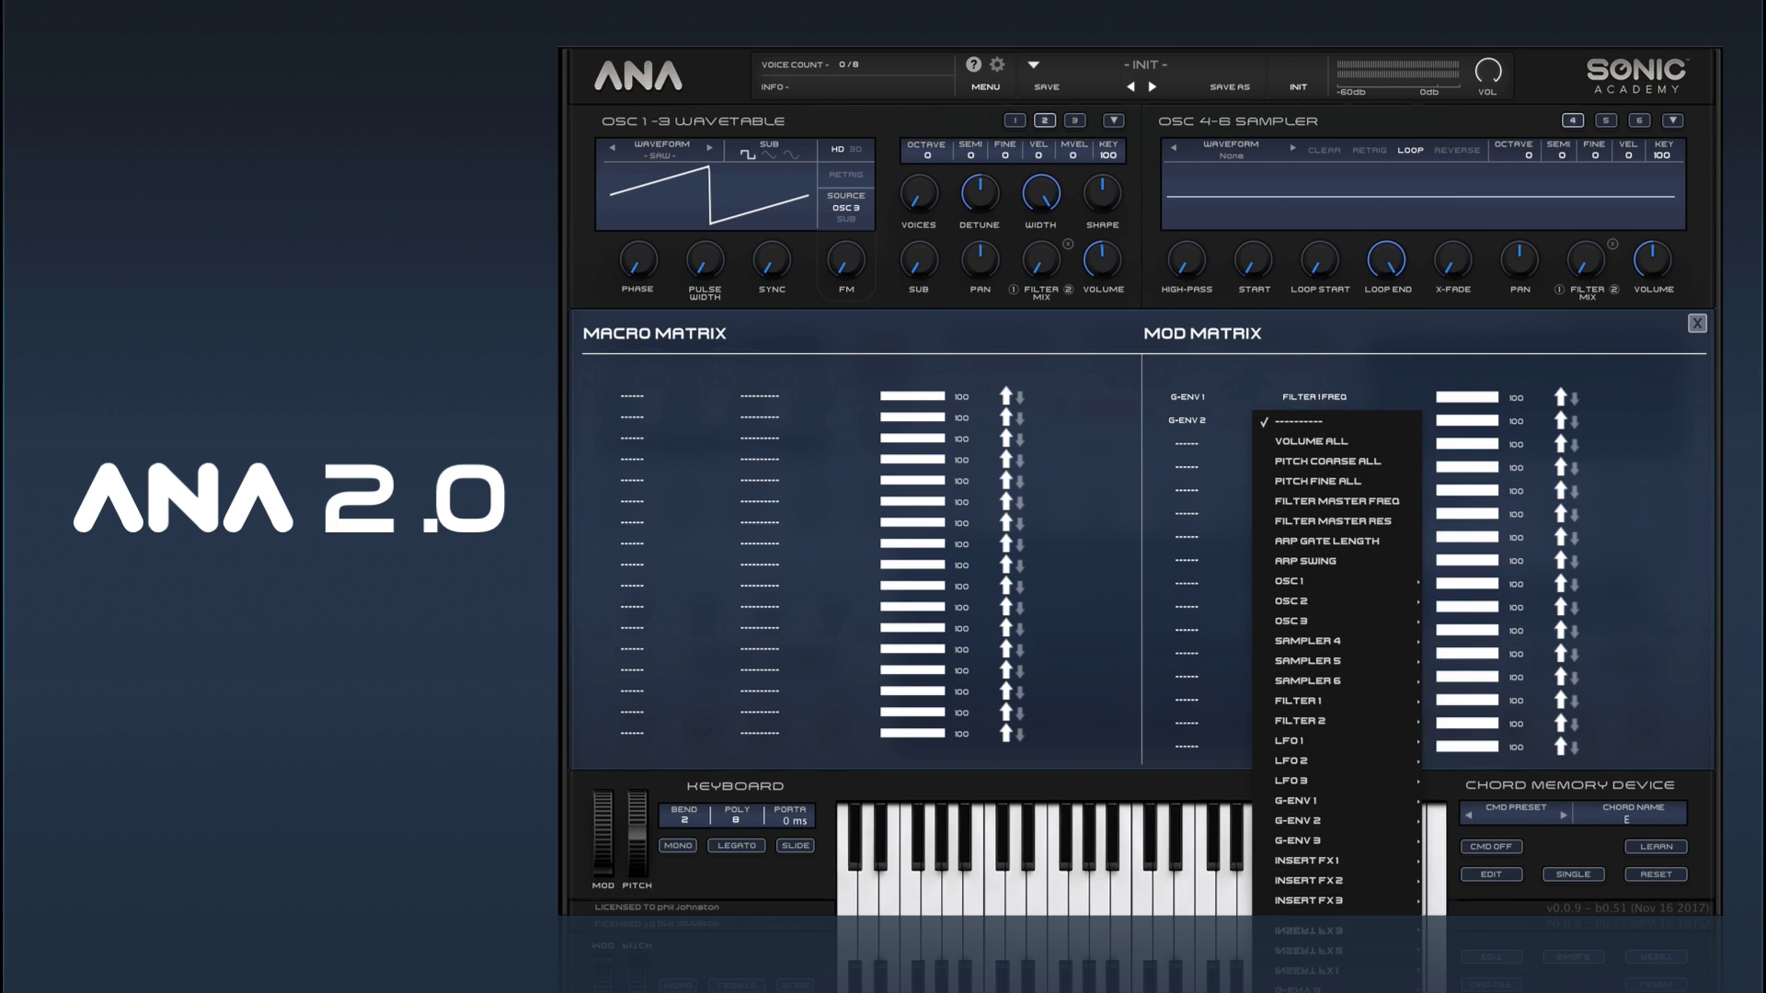
click(1418, 333)
click(1697, 324)
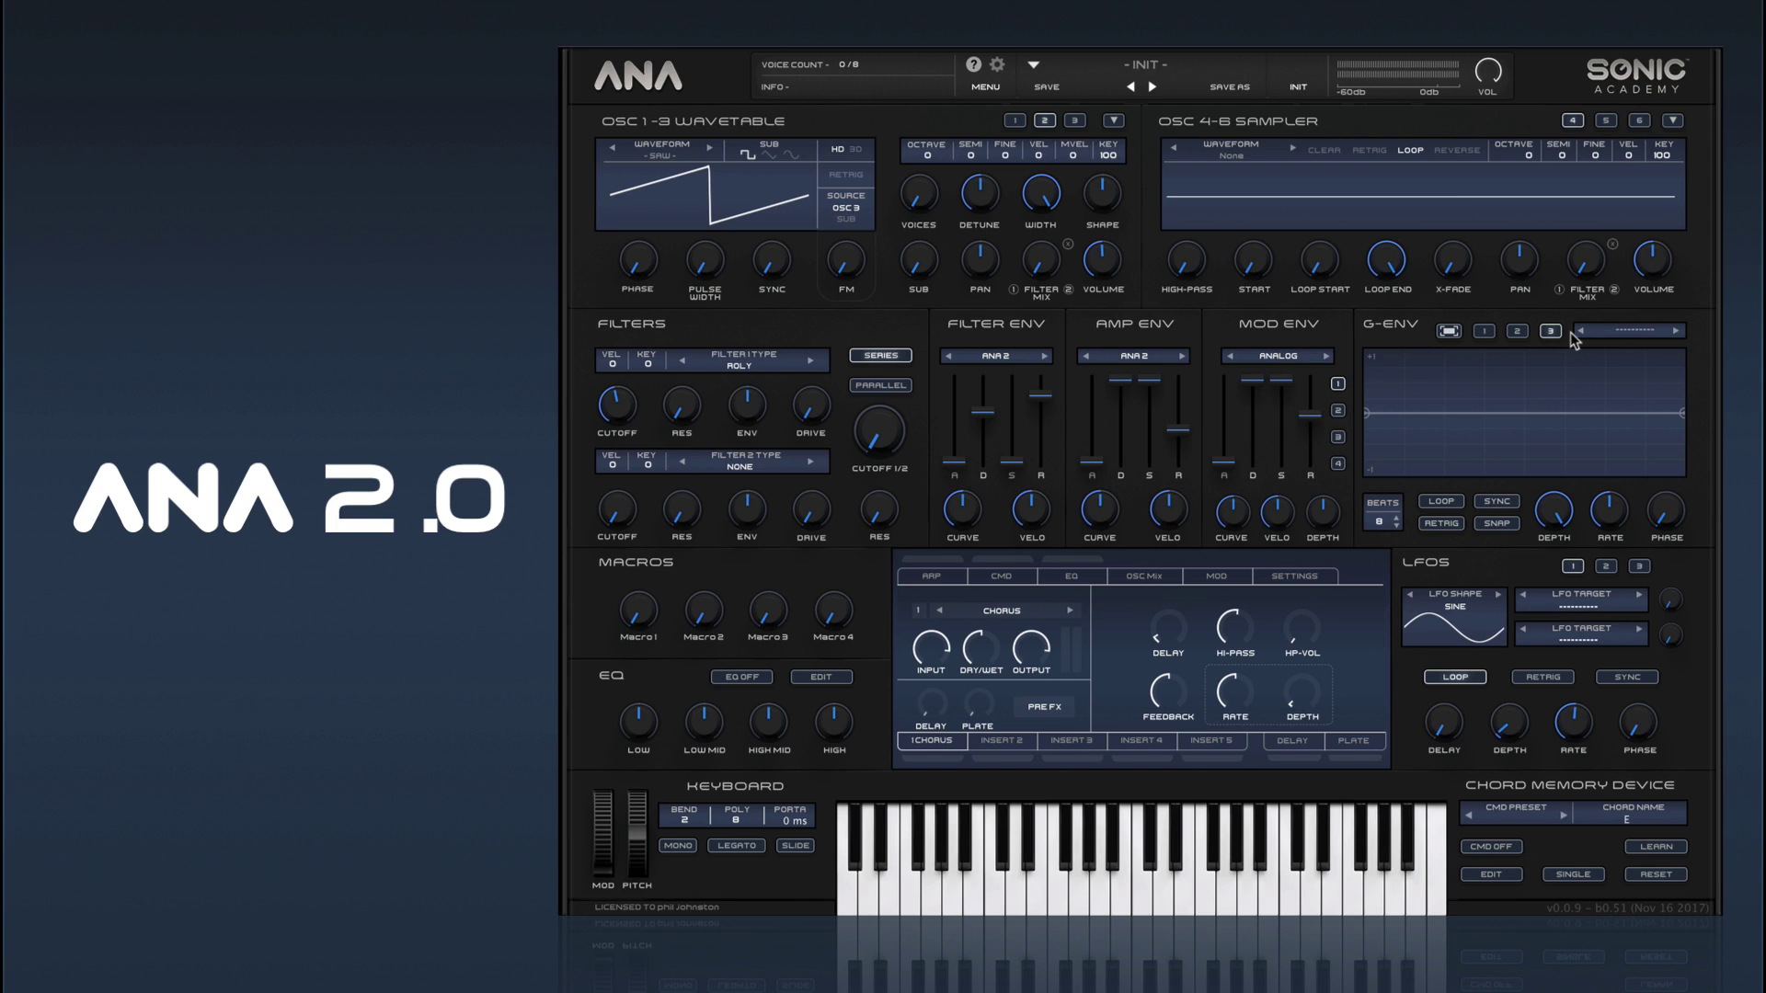